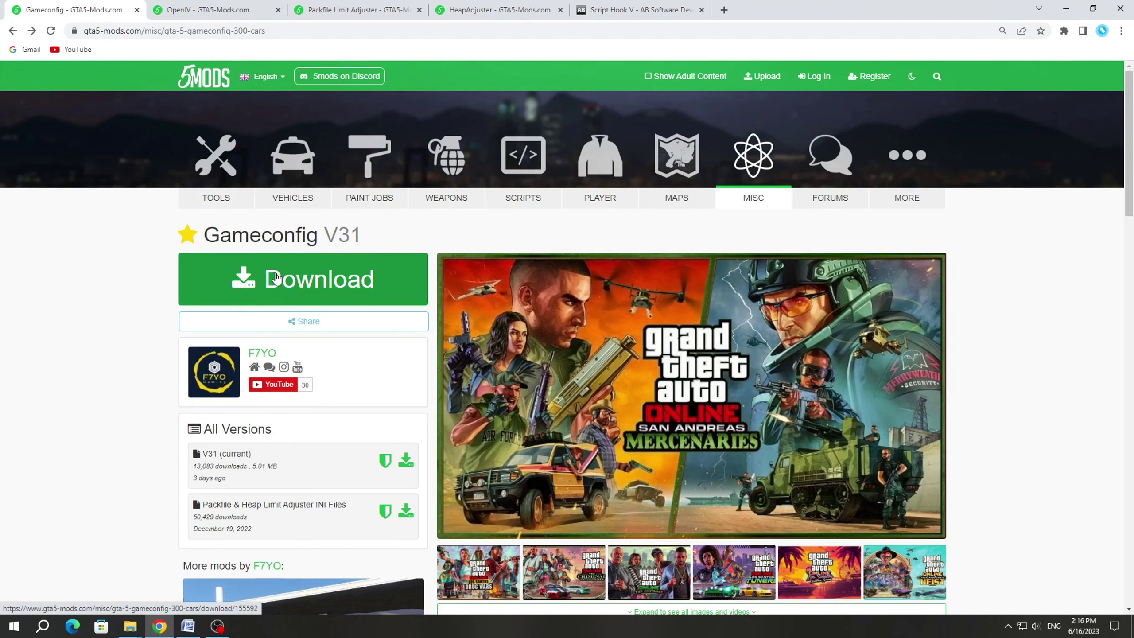
# Open the Gameconfig V31 download page on GTA5-Mods.com
pyautogui.click(372, 280)
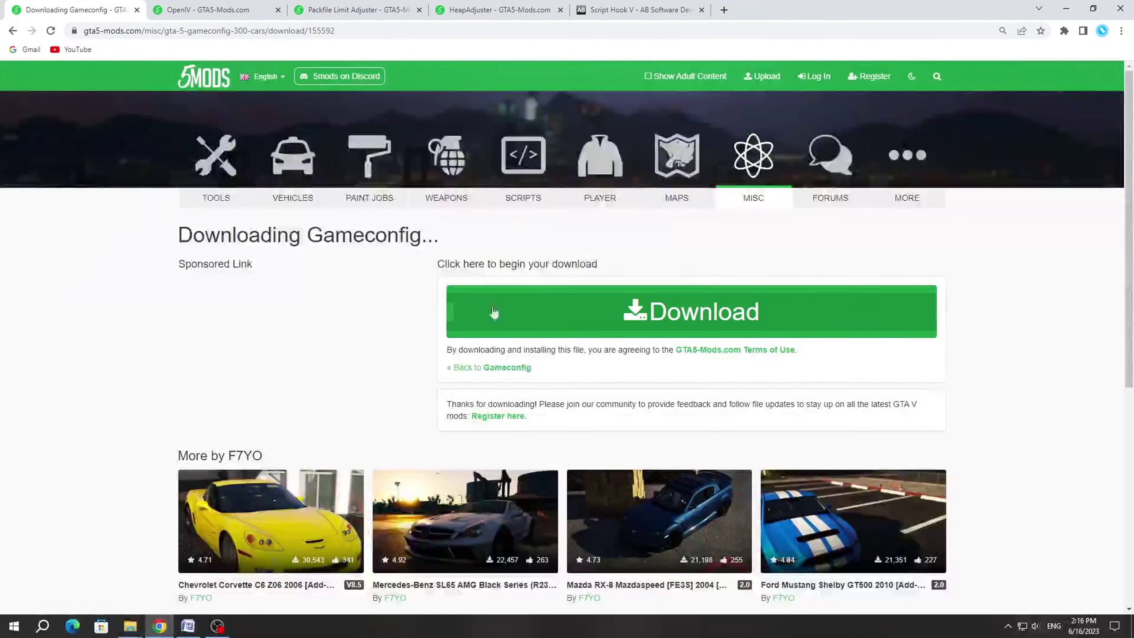
# Download the Gameconfig archive, review the OpenIV, Packfile Limit Adjuster, HeapAdjuster and Script Hook V pages, then show the game folder
pyautogui.click(532, 312)
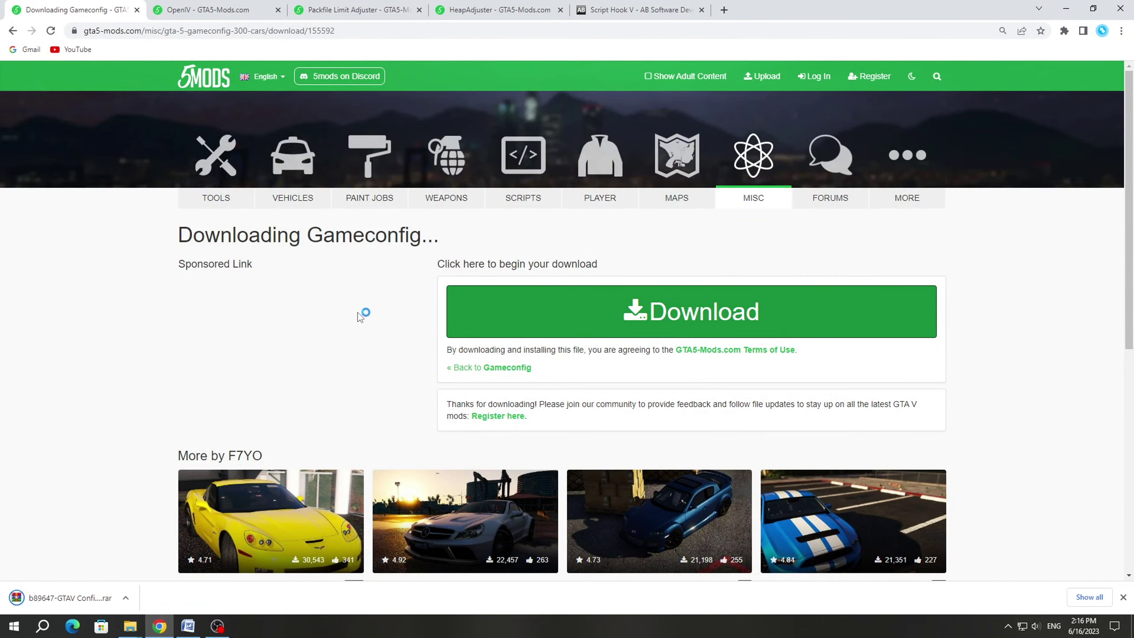
pyautogui.hotkey('alt', 'Left')
pyautogui.click(203, 8)
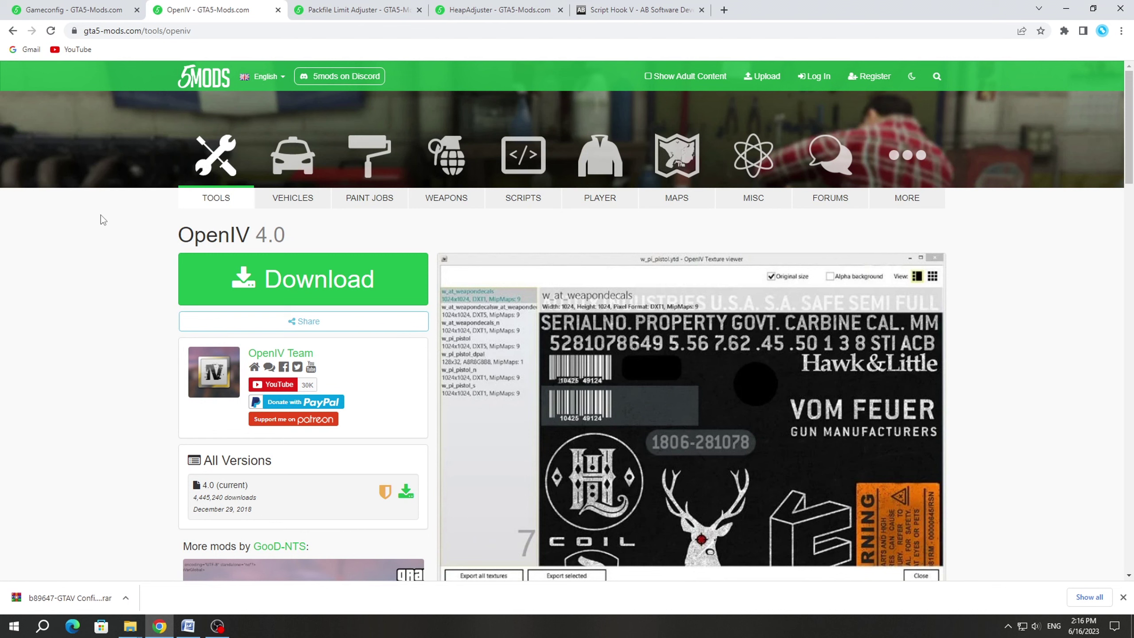
pyautogui.click(334, 9)
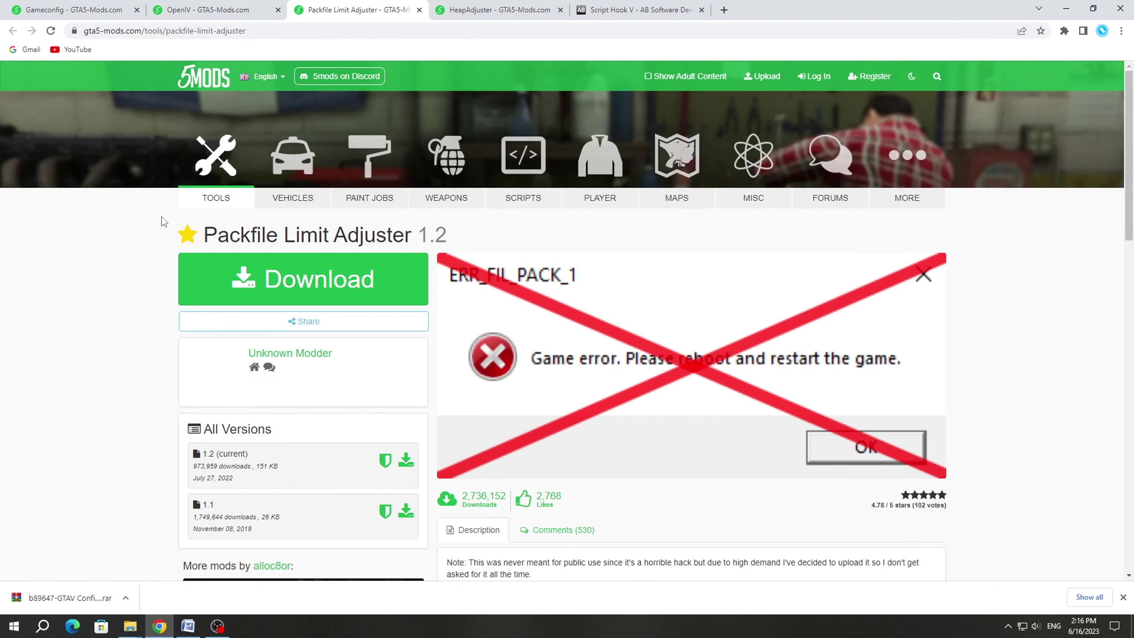
pyautogui.click(525, 9)
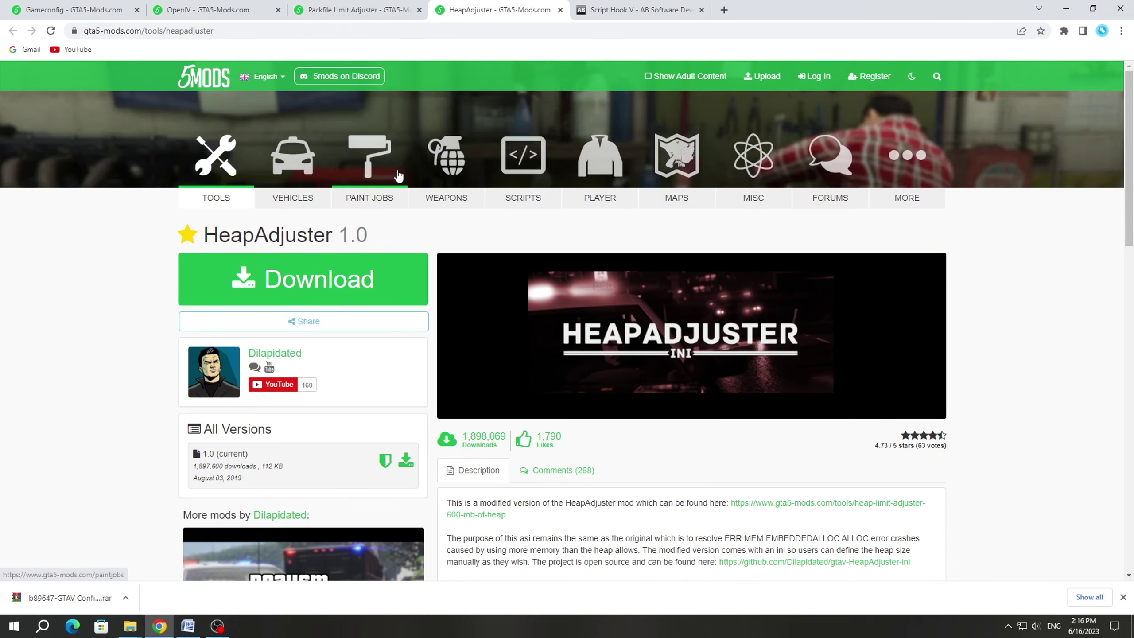
pyautogui.click(638, 9)
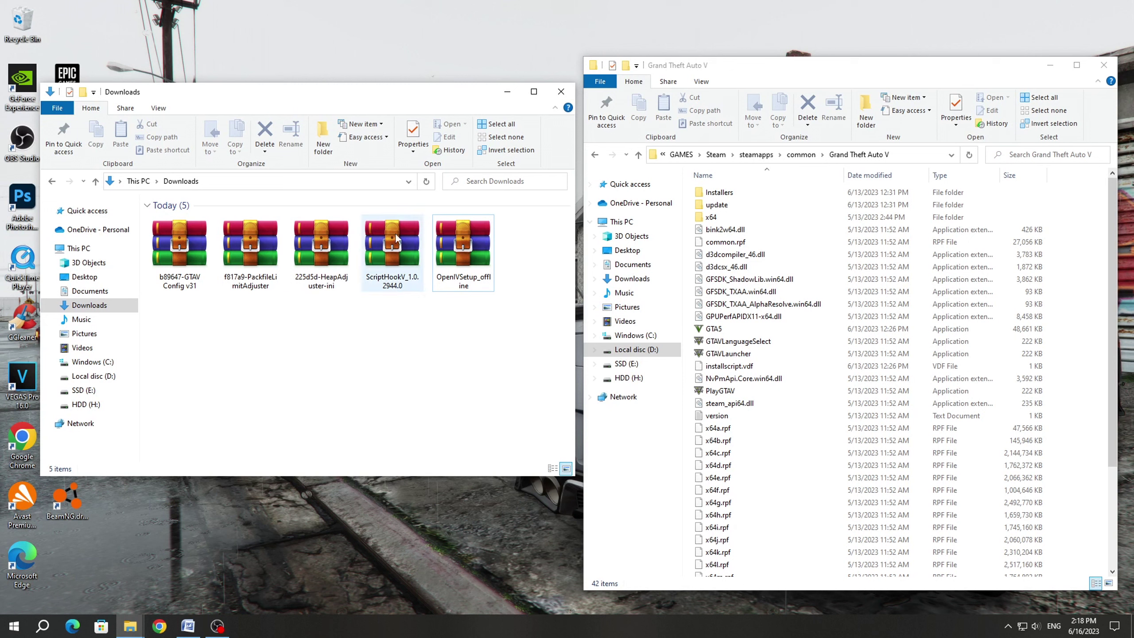
pyautogui.click(865, 164)
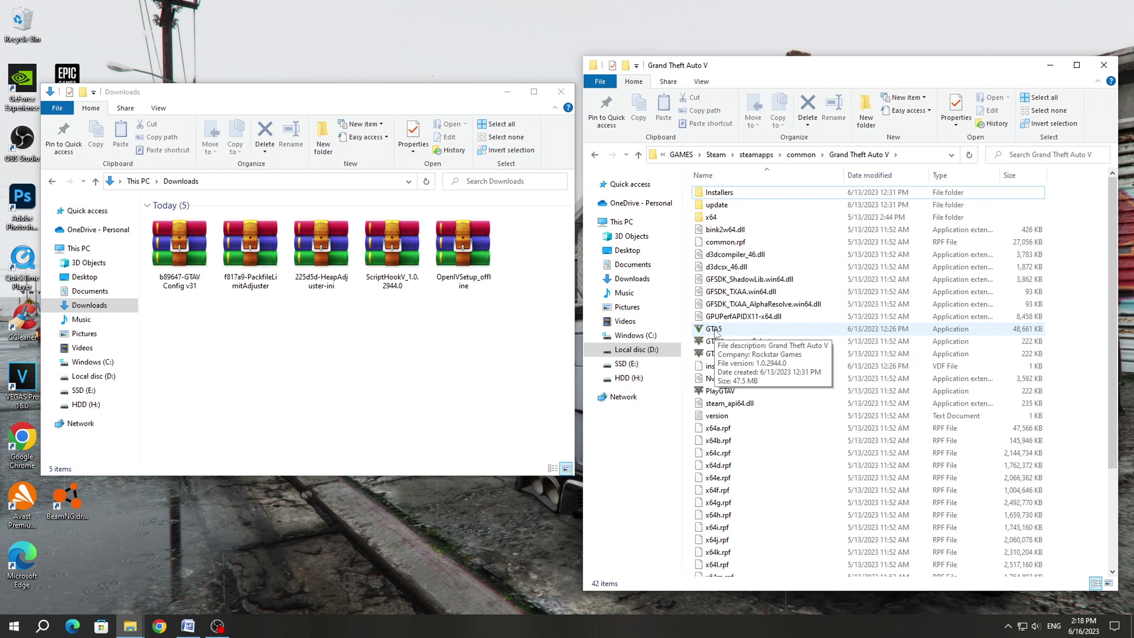
# Copy dinput8.dll and ScriptHookV.dll from the Script Hook V archive's bin folder into the game folder
pyautogui.doubleClick(393, 282)
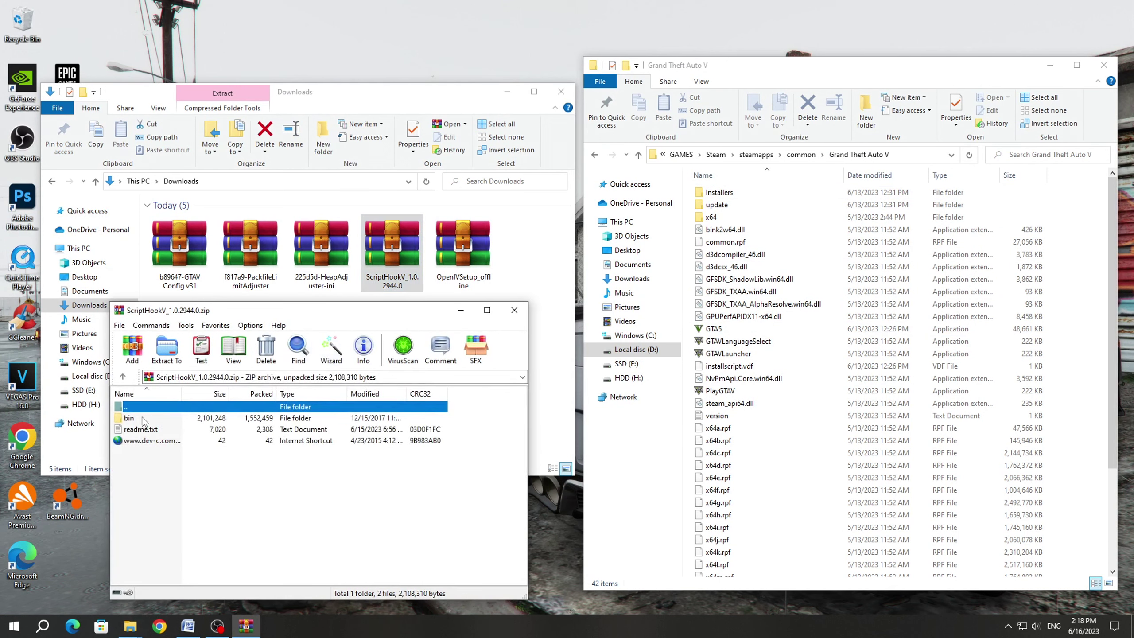
pyautogui.doubleClick(141, 421)
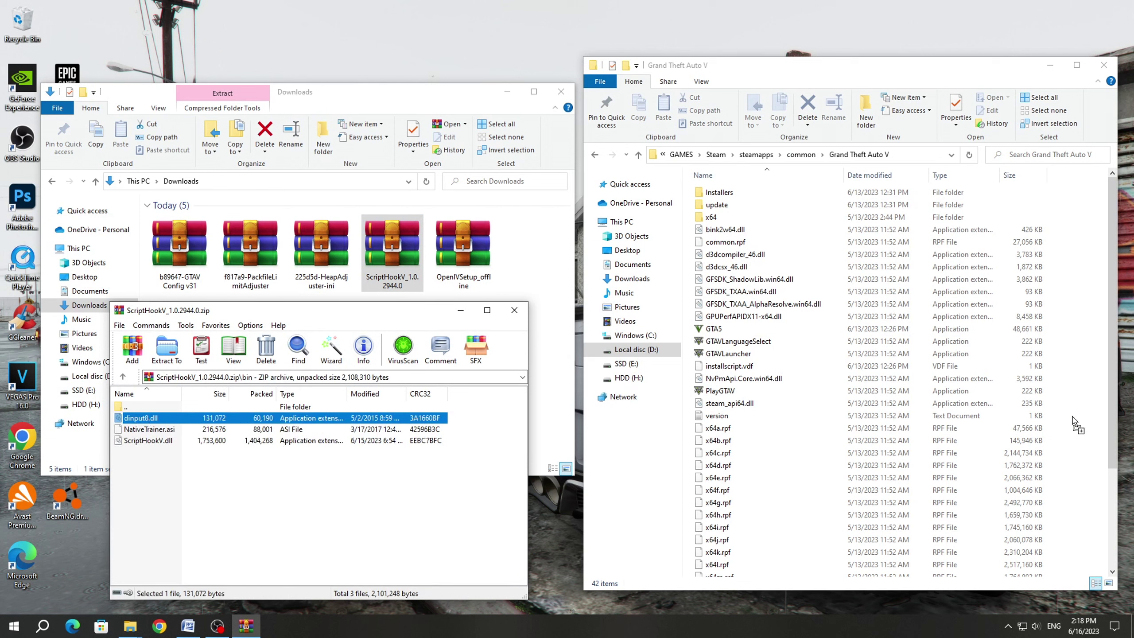
pyautogui.moveTo(145, 422); pyautogui.dragTo(1076, 423)
pyautogui.moveTo(142, 441); pyautogui.dragTo(1074, 434)
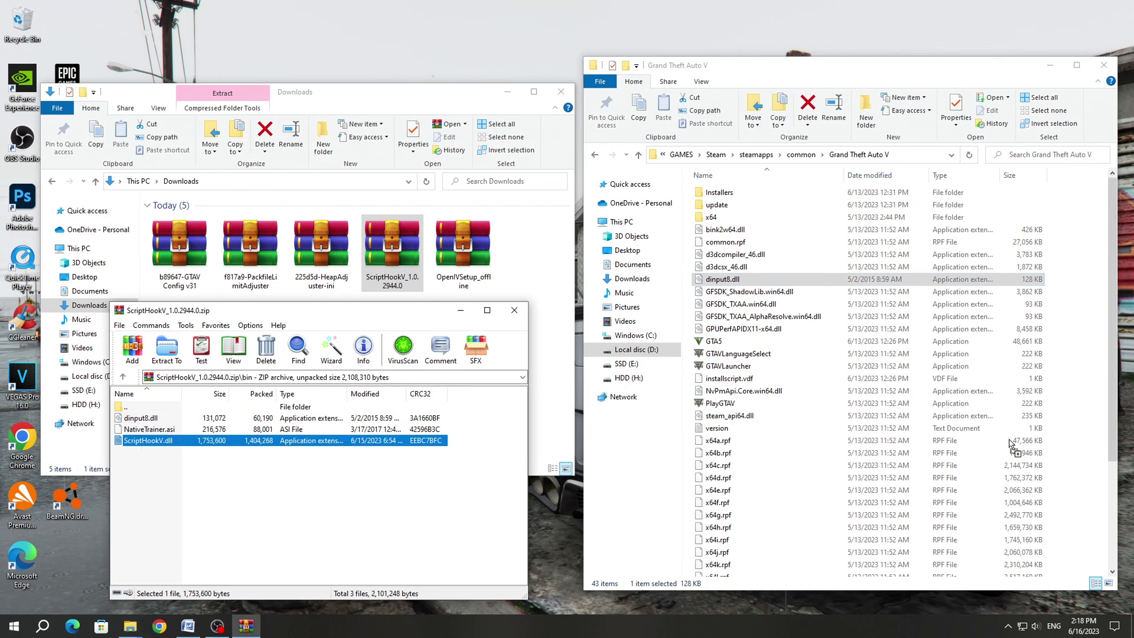
pyautogui.click(514, 310)
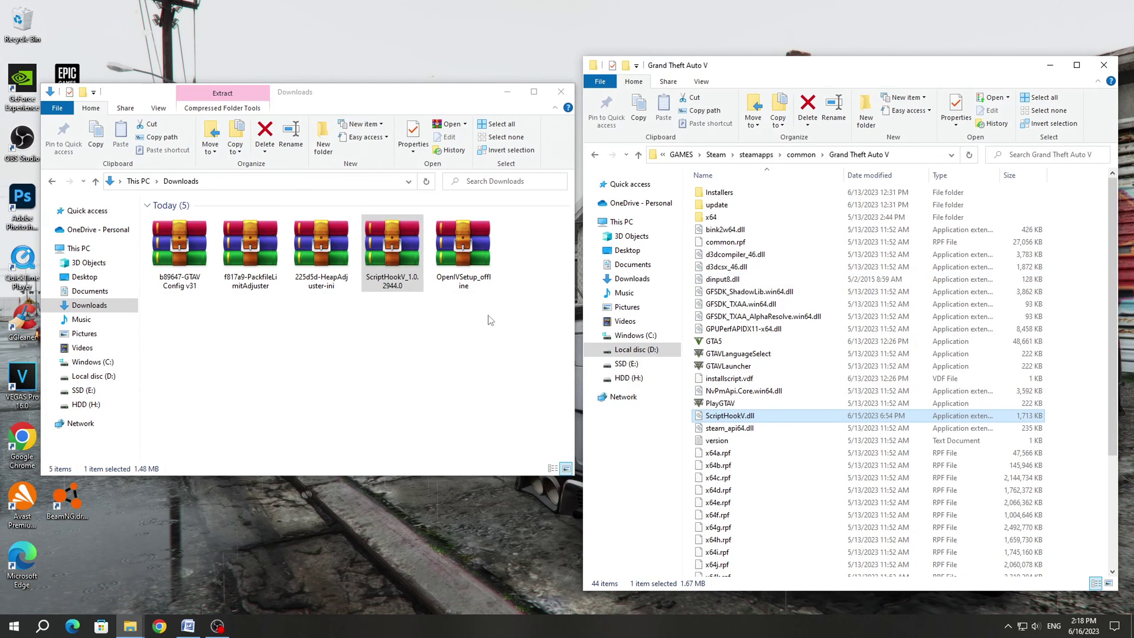
# Copy the Packfile Limit Adjuster .asi and .ini into the Grand Theft Auto V folder
pyautogui.doubleClick(268, 282)
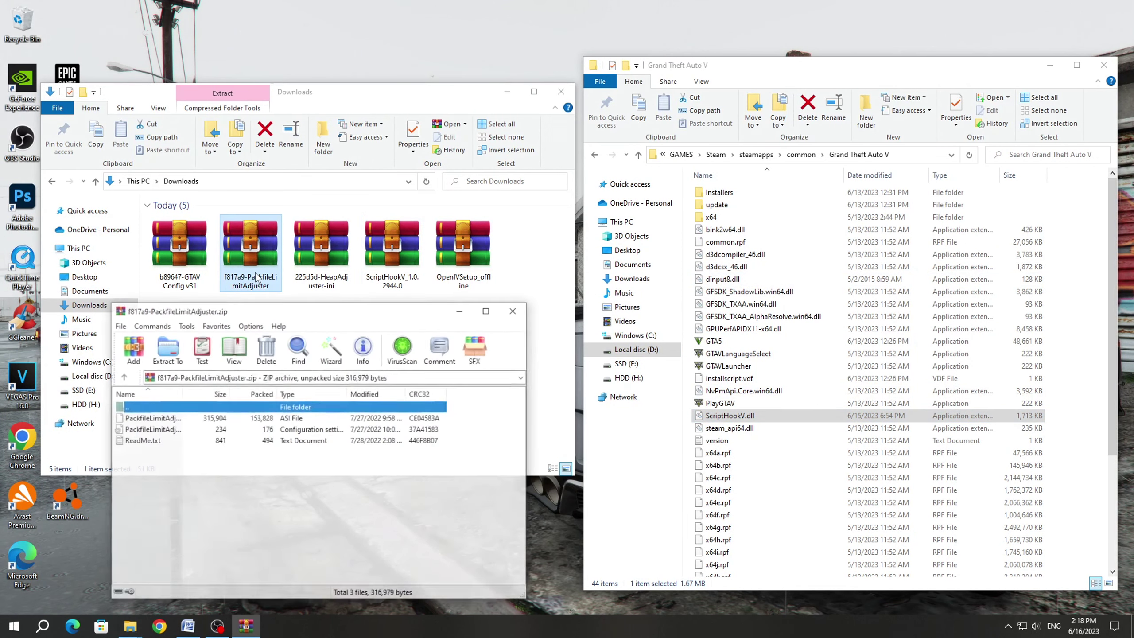
pyautogui.moveTo(470, 439); pyautogui.dragTo(437, 423)
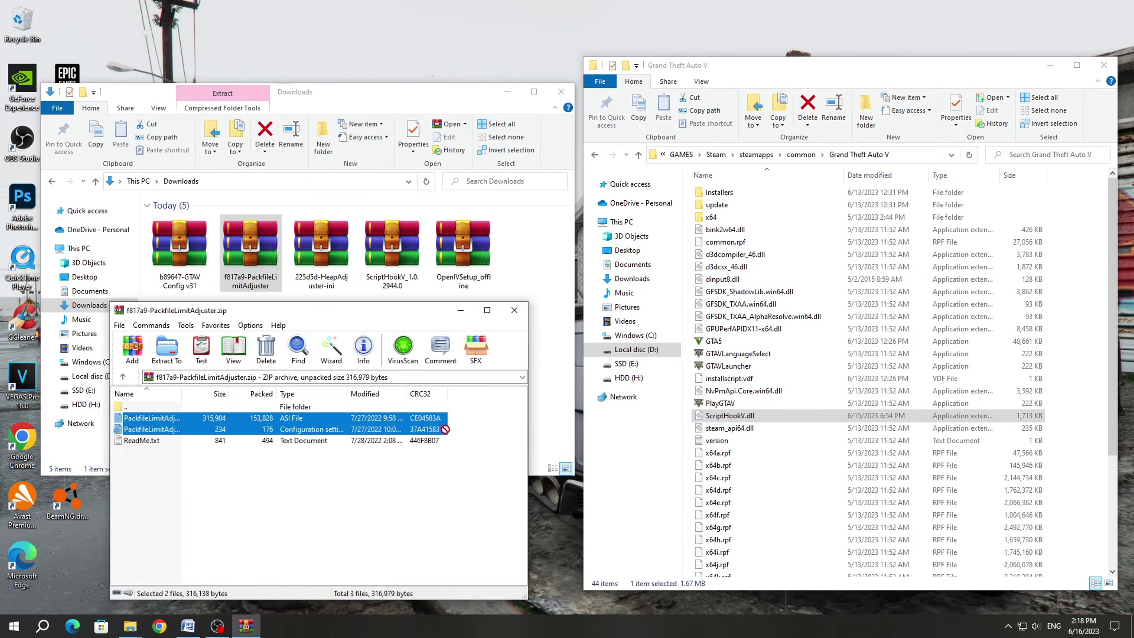
pyautogui.moveTo(1059, 421); pyautogui.dragTo(1059, 421)
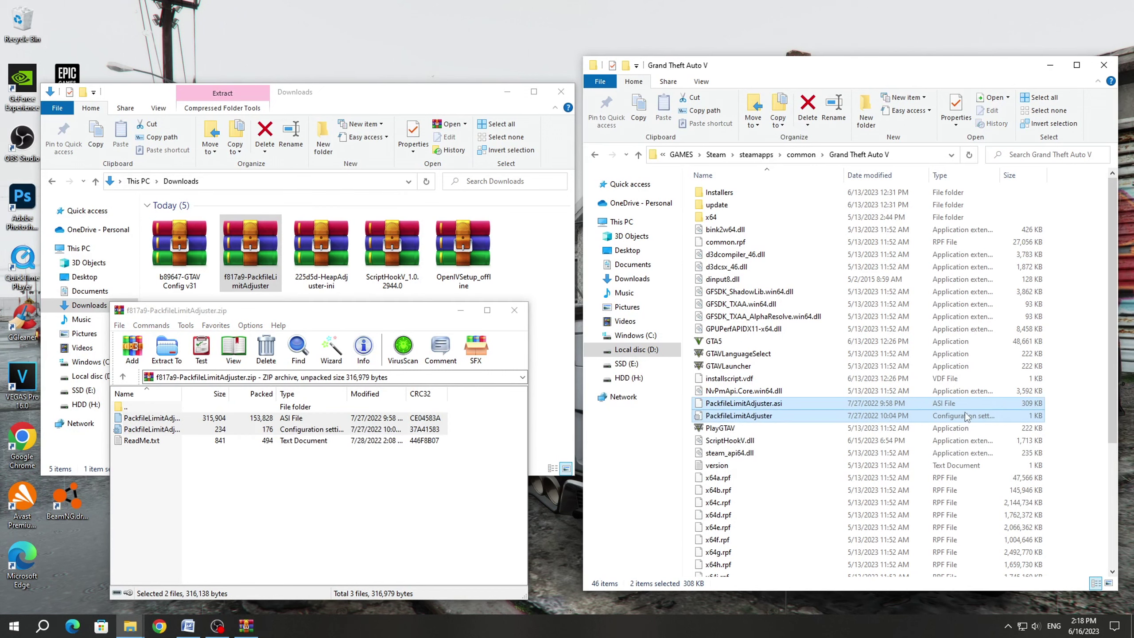
pyautogui.click(515, 310)
# Copy HeapAdjuster.asi and HeapAdjuster.ini into the Grand Theft Auto V folder
pyautogui.doubleClick(329, 282)
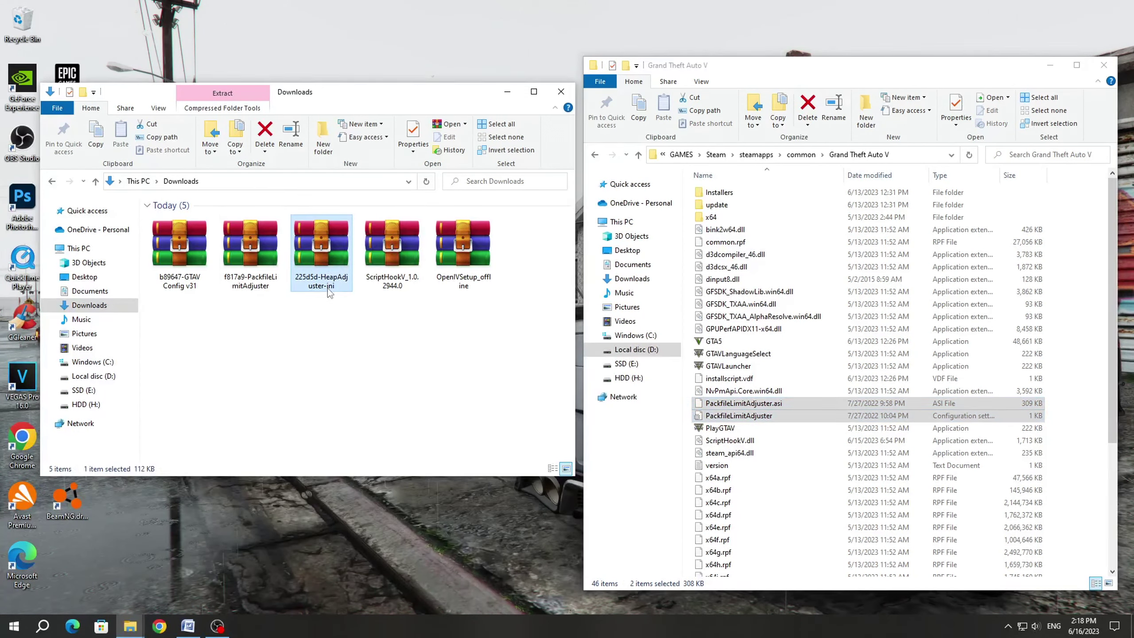
pyautogui.moveTo(338, 440)
pyautogui.mouseDown()
pyautogui.moveTo(313, 428)
pyautogui.moveTo(1071, 412)
pyautogui.mouseUp()
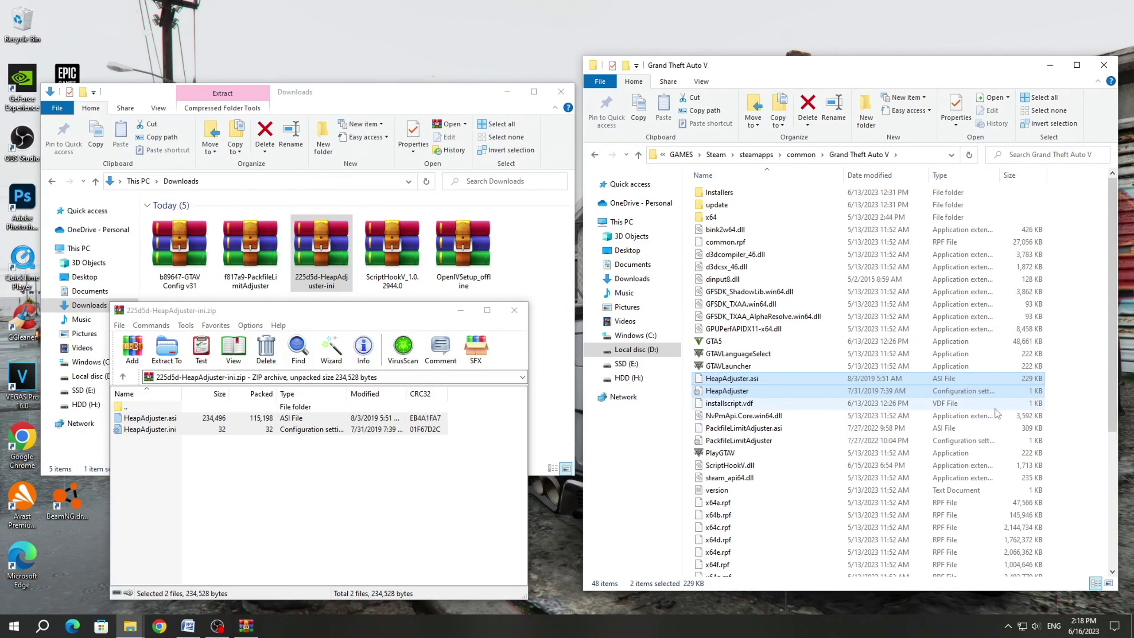
pyautogui.click(515, 310)
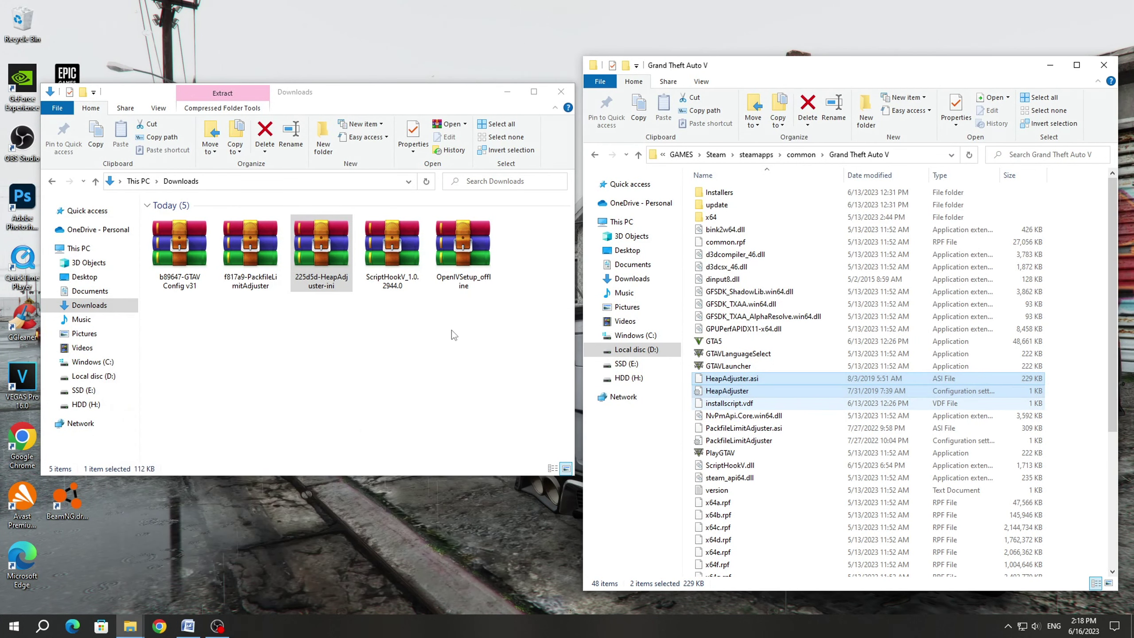
pyautogui.click(1093, 362)
# Delete the three used mod archives from Downloads
pyautogui.moveTo(392, 320); pyautogui.dragTo(266, 275)
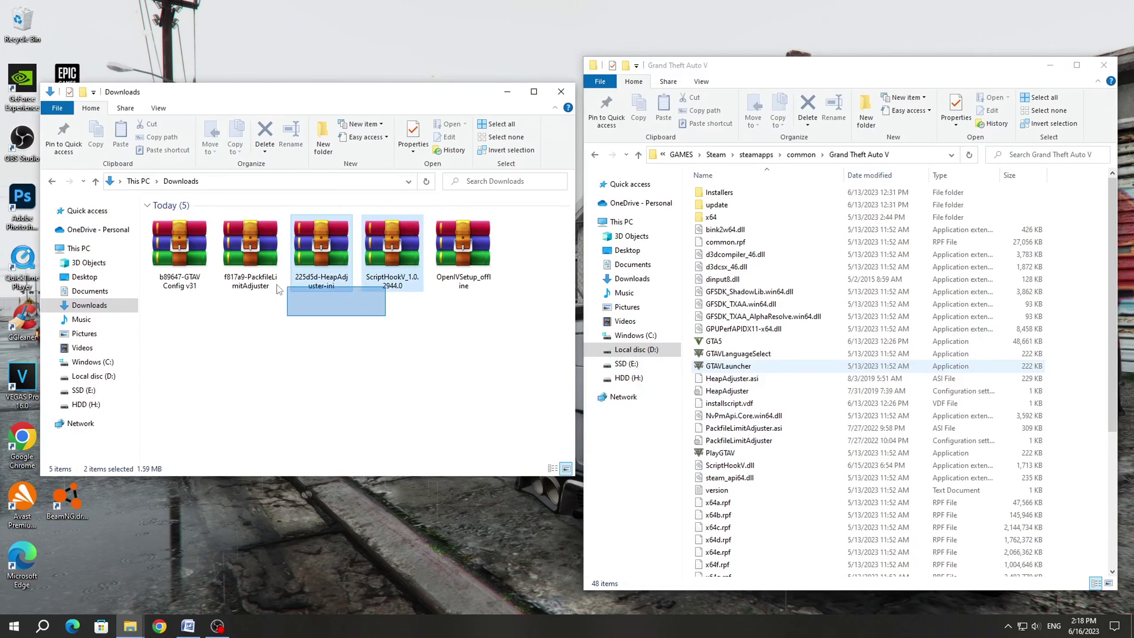
pyautogui.press('Delete')
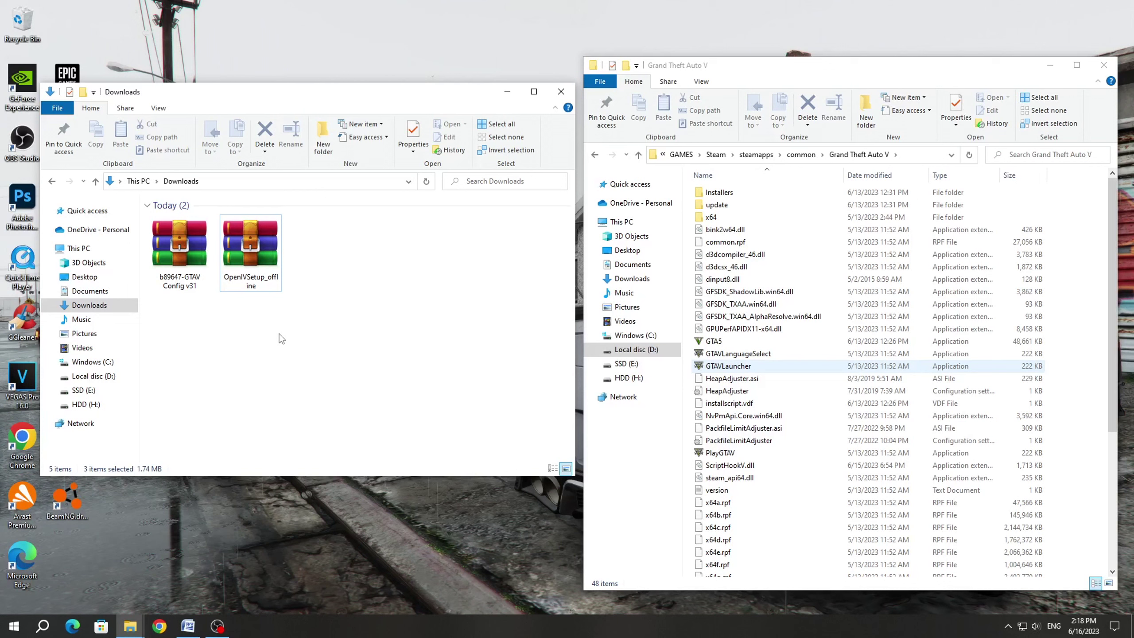
pyautogui.doubleClick(257, 288)
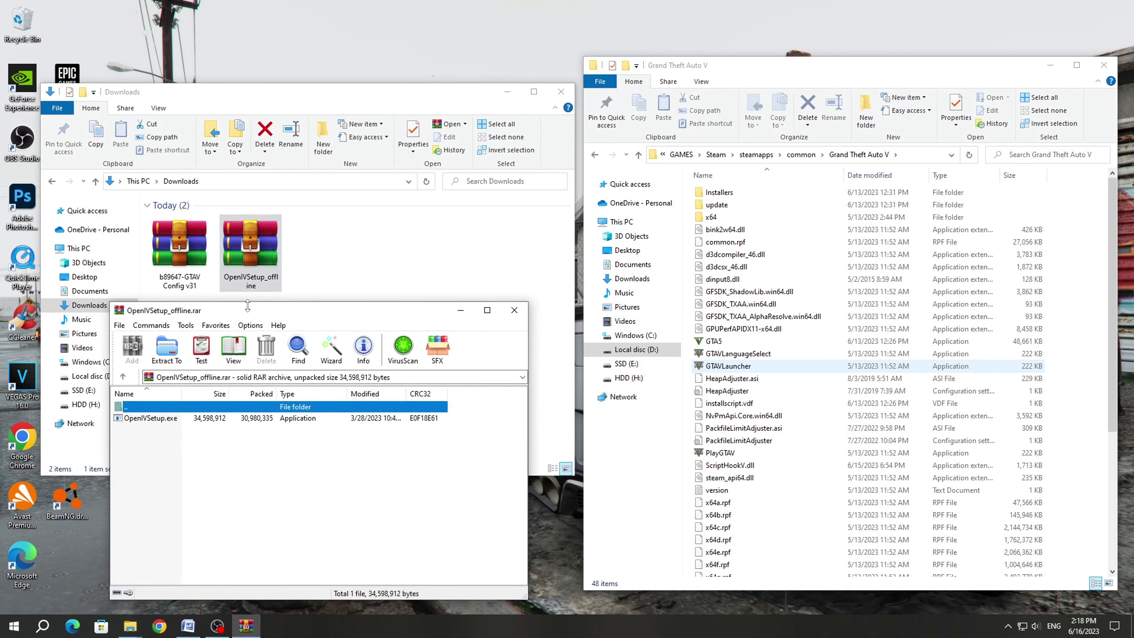
# Extract OpenIVSetup.exe into Downloads and launch the OpenIV installer
pyautogui.click(156, 421)
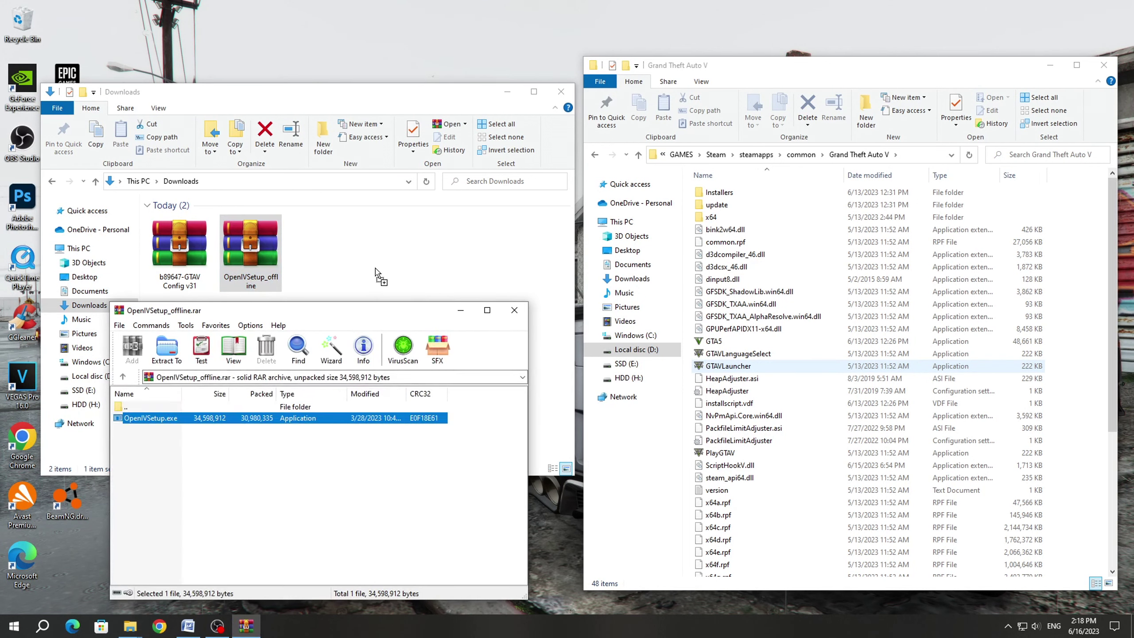
pyautogui.moveTo(370, 279); pyautogui.dragTo(385, 304)
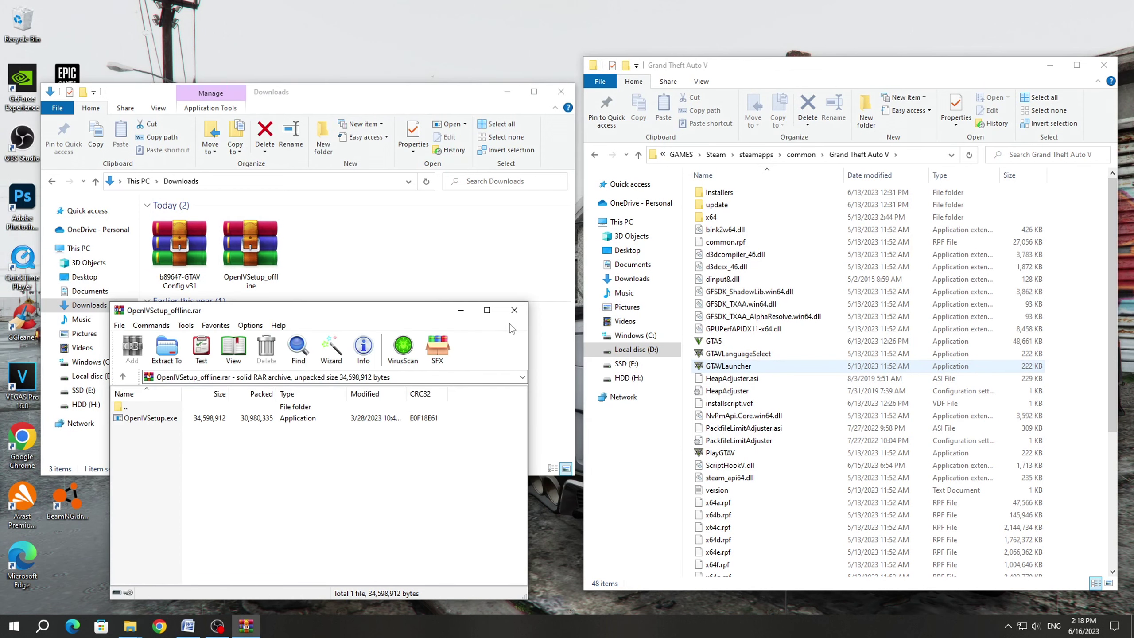
pyautogui.click(515, 310)
pyautogui.press('Return')
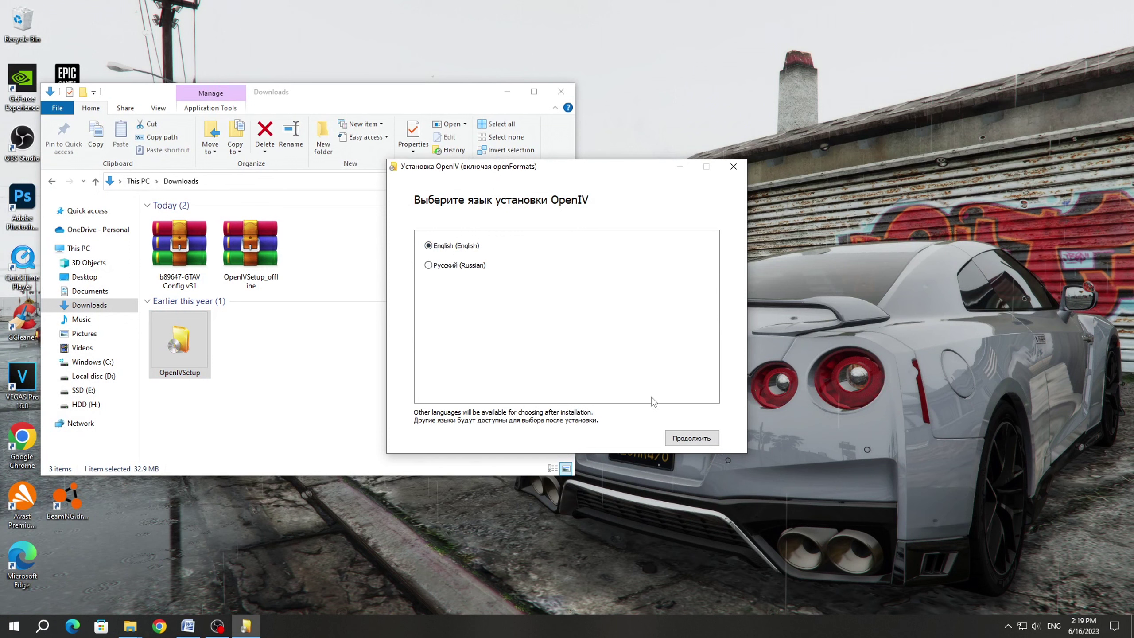
# Install OpenIV in English, accepting the license terms
pyautogui.click(690, 440)
pyautogui.click(689, 439)
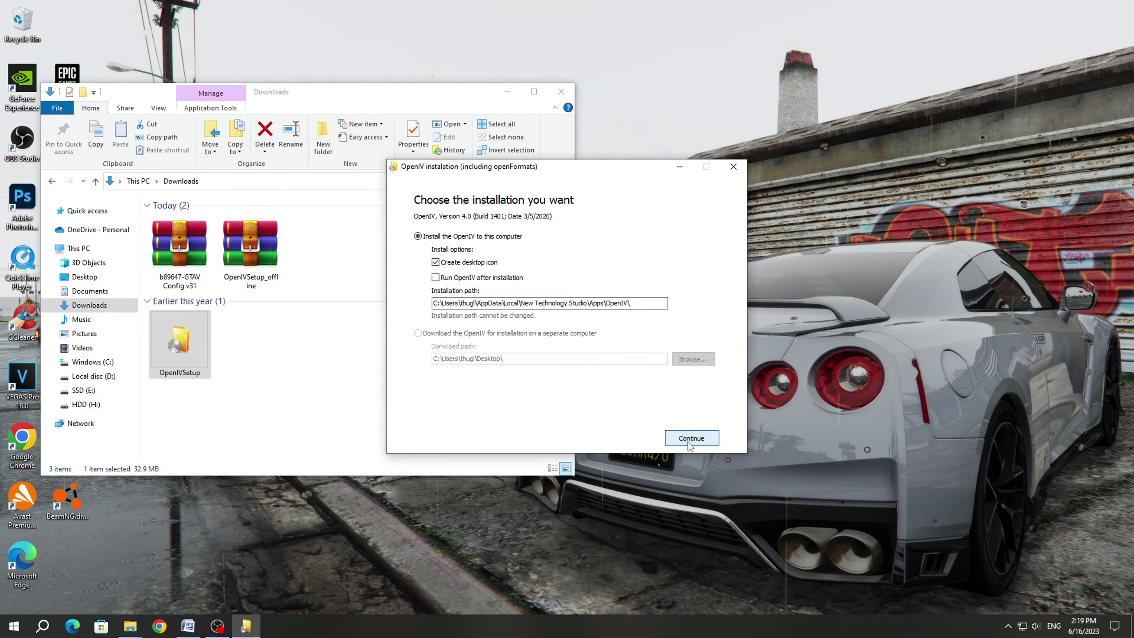
pyautogui.click(689, 438)
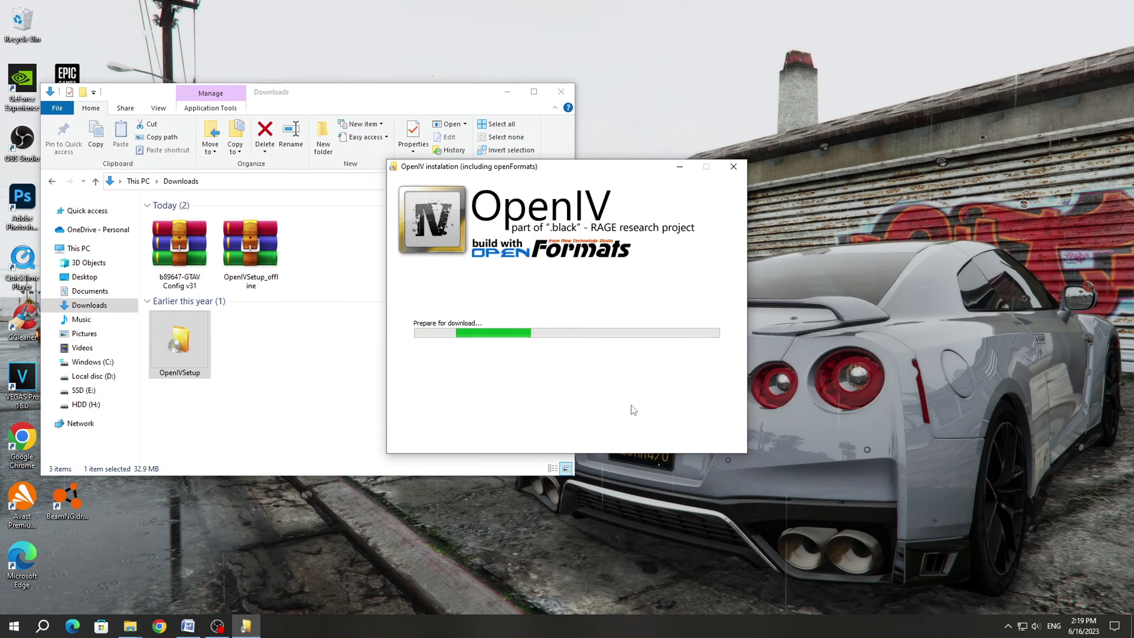
# Launch OpenIV from its desktop shortcut and choose GTA V for Windows
pyautogui.click(673, 440)
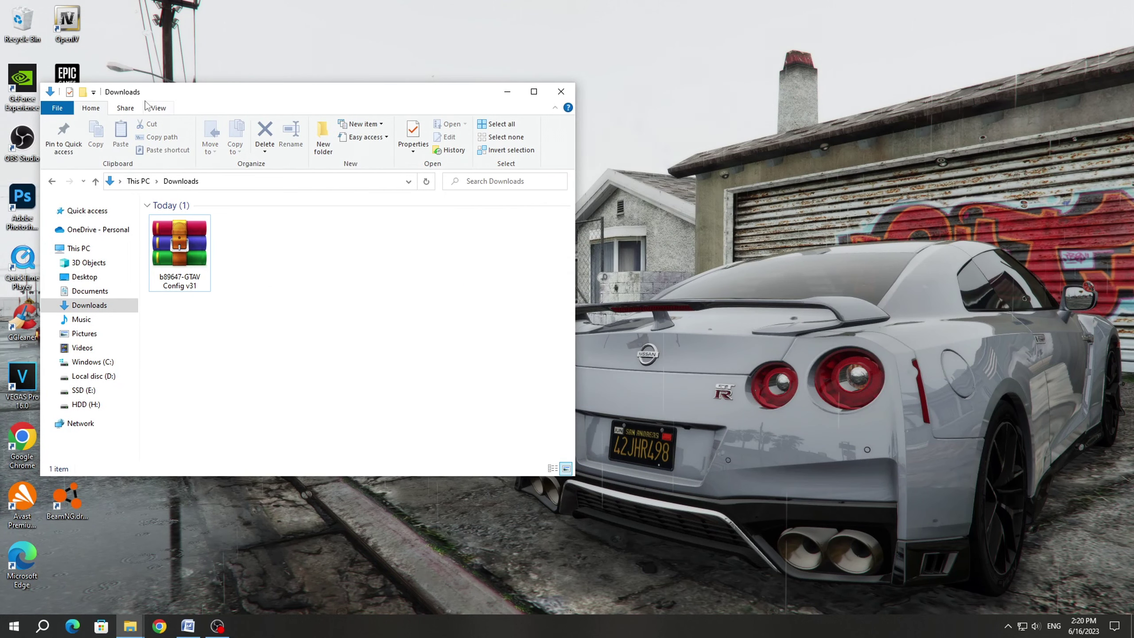
pyautogui.doubleClick(68, 32)
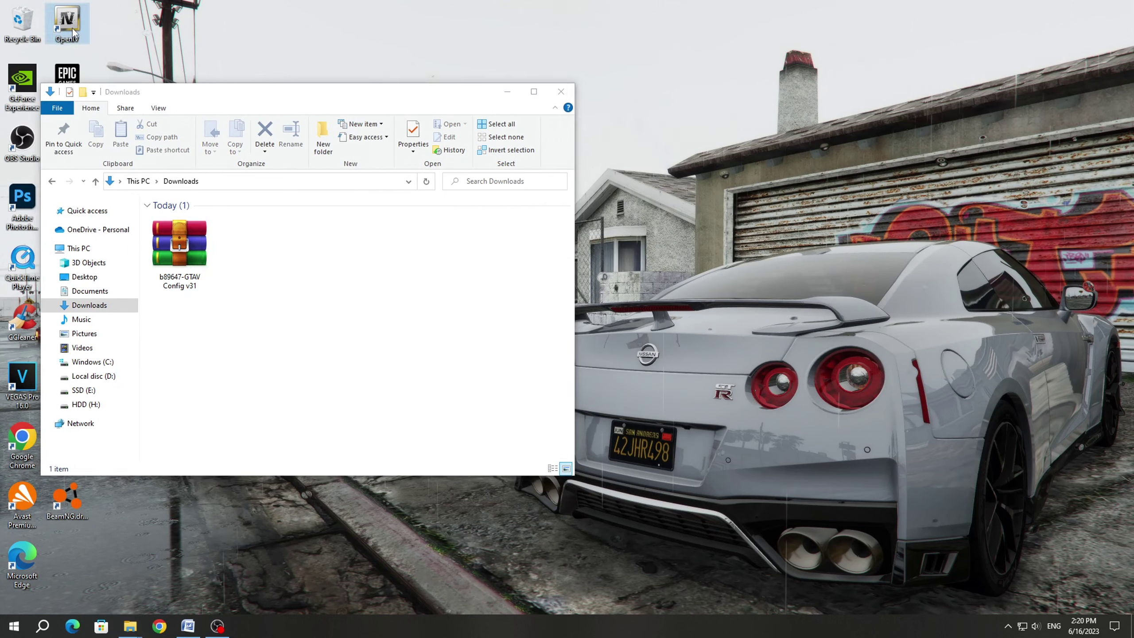
pyautogui.click(502, 332)
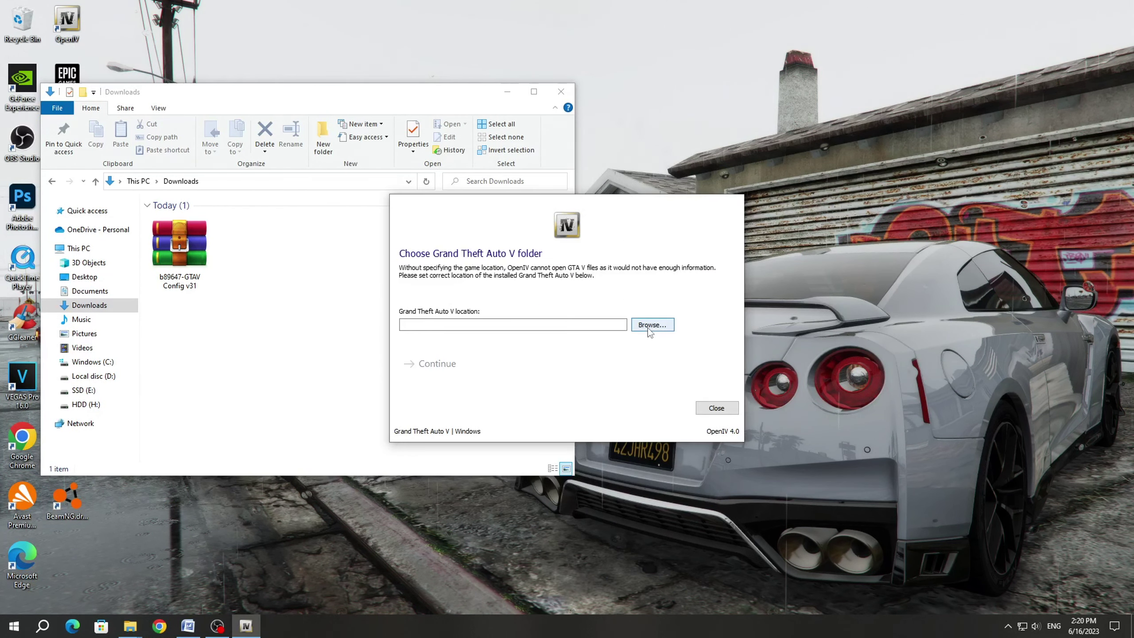
# Set the game location to the Grand Theft Auto V install folder and continue
pyautogui.click(648, 326)
pyautogui.click(621, 242)
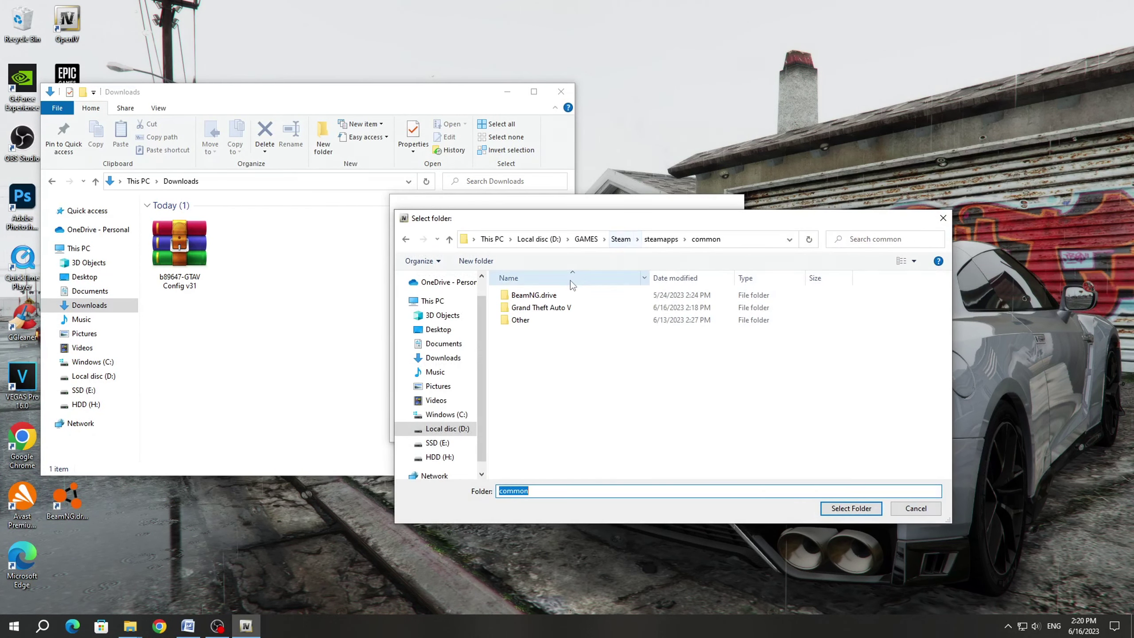
pyautogui.click(545, 307)
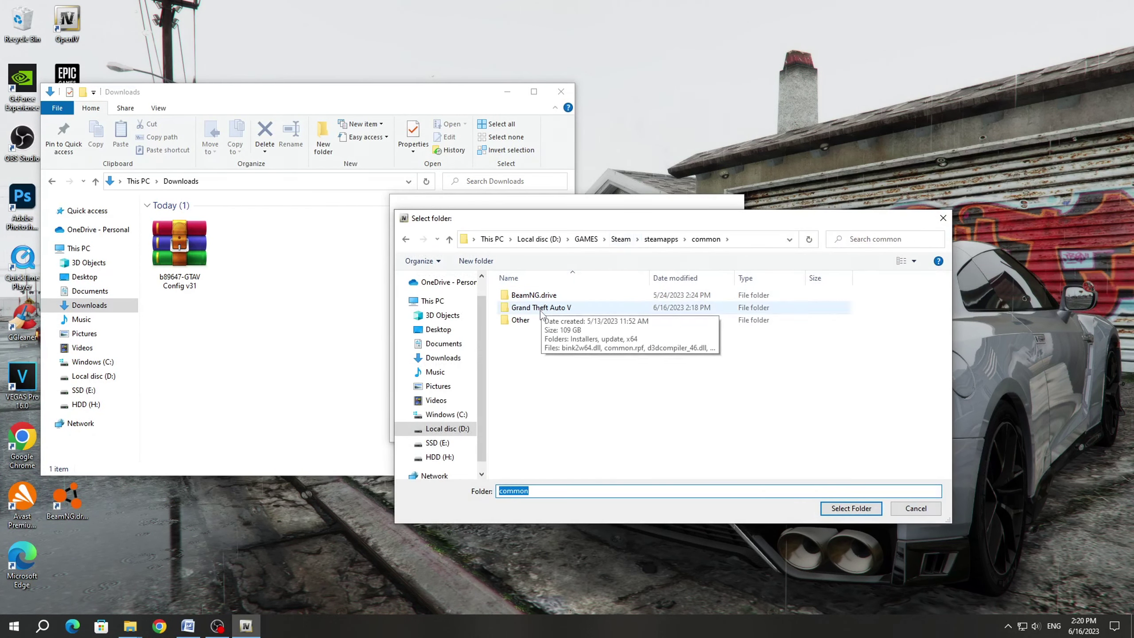
pyautogui.click(847, 510)
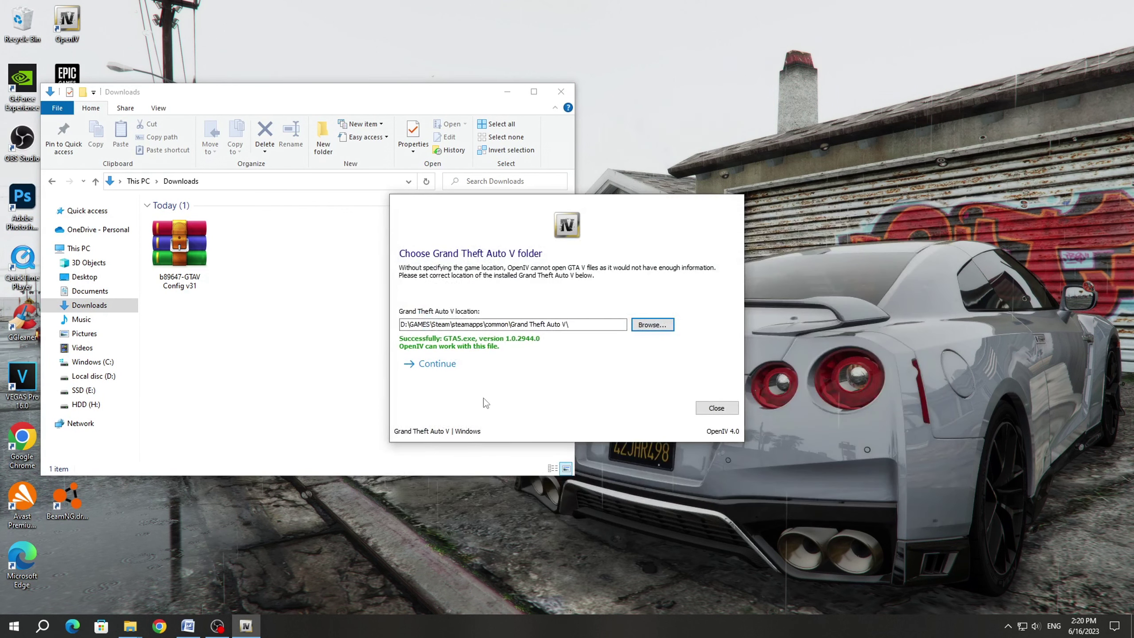
pyautogui.click(437, 364)
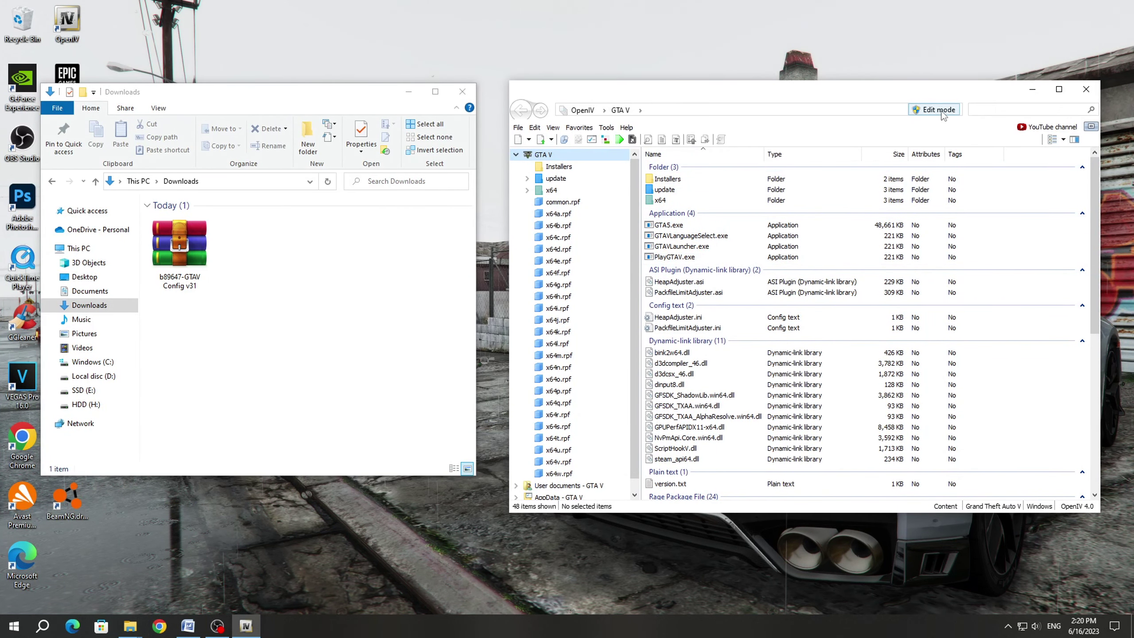
# Turn on Edit mode for game files and bring up the ASI Manager
pyautogui.click(937, 110)
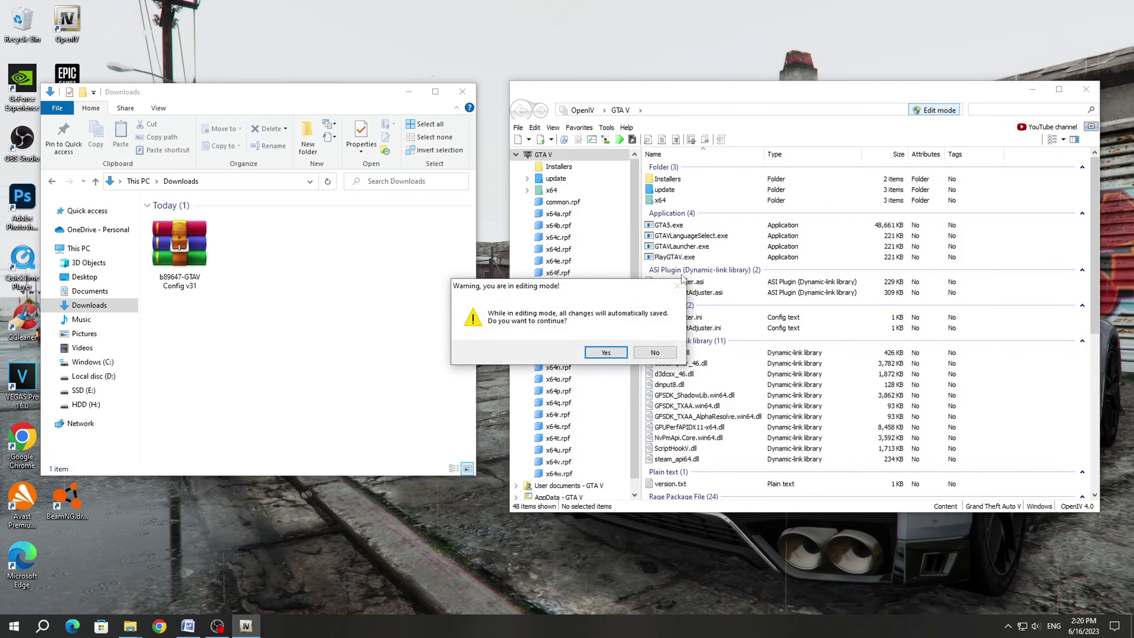
pyautogui.click(607, 353)
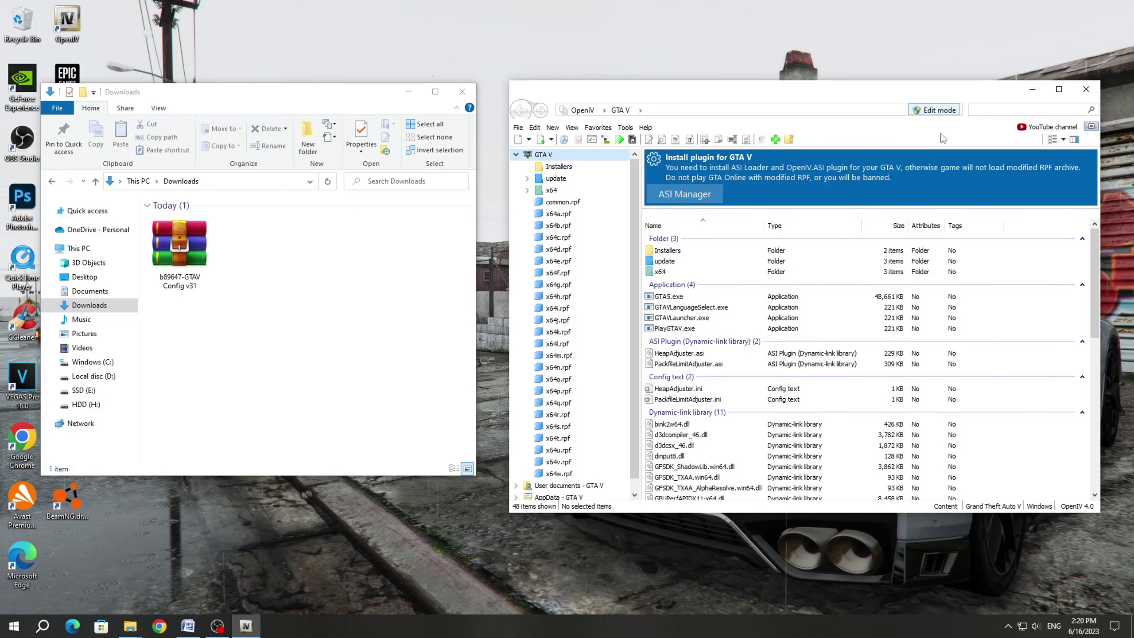
pyautogui.click(625, 127)
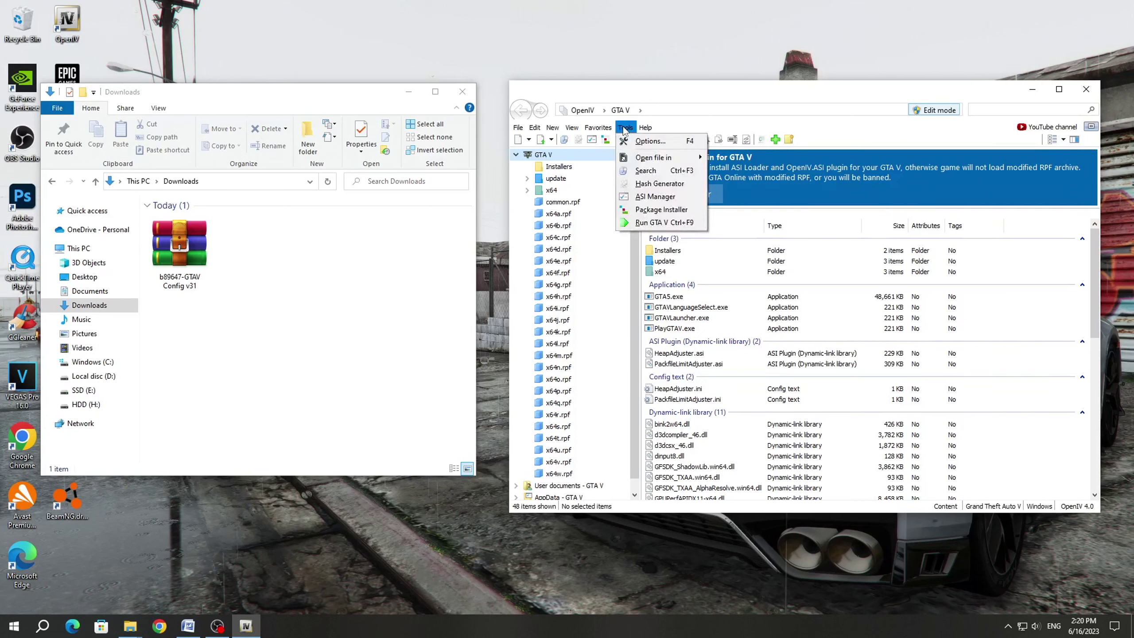
pyautogui.click(634, 198)
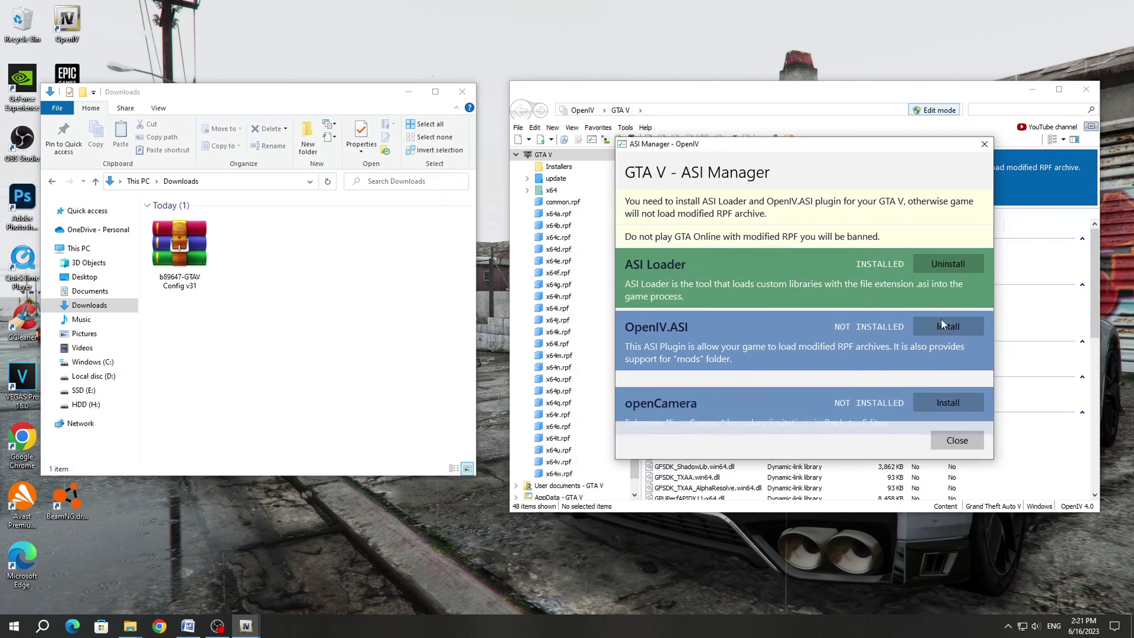
# Install OpenIV.ASI with a new mods folder and openCamera, then close the ASI Manager
pyautogui.click(943, 320)
pyautogui.click(889, 359)
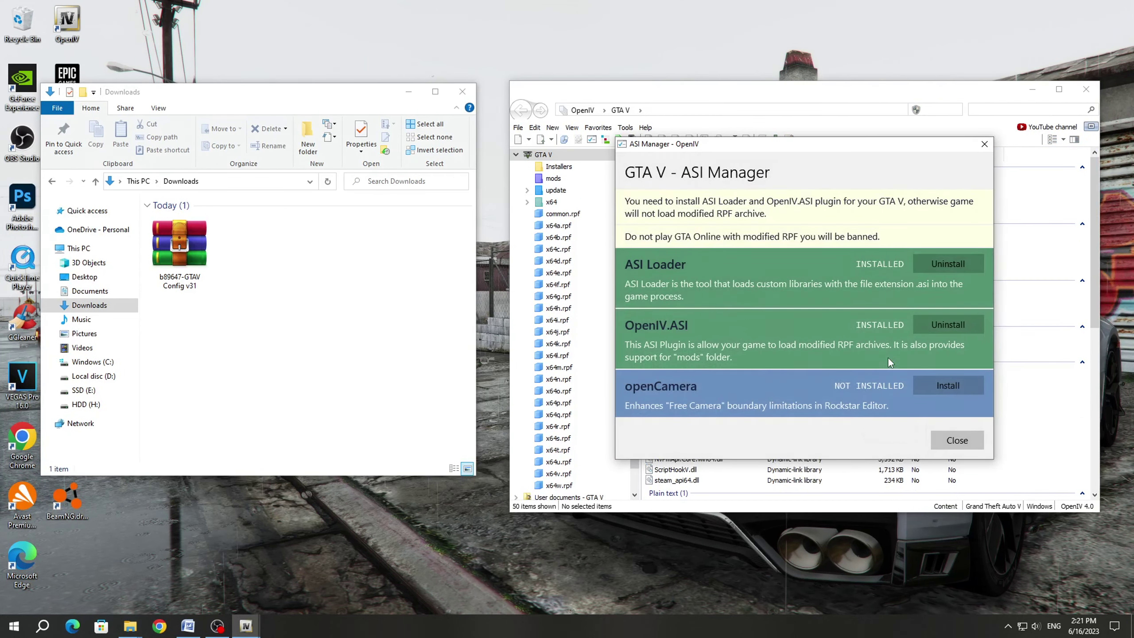
pyautogui.click(937, 384)
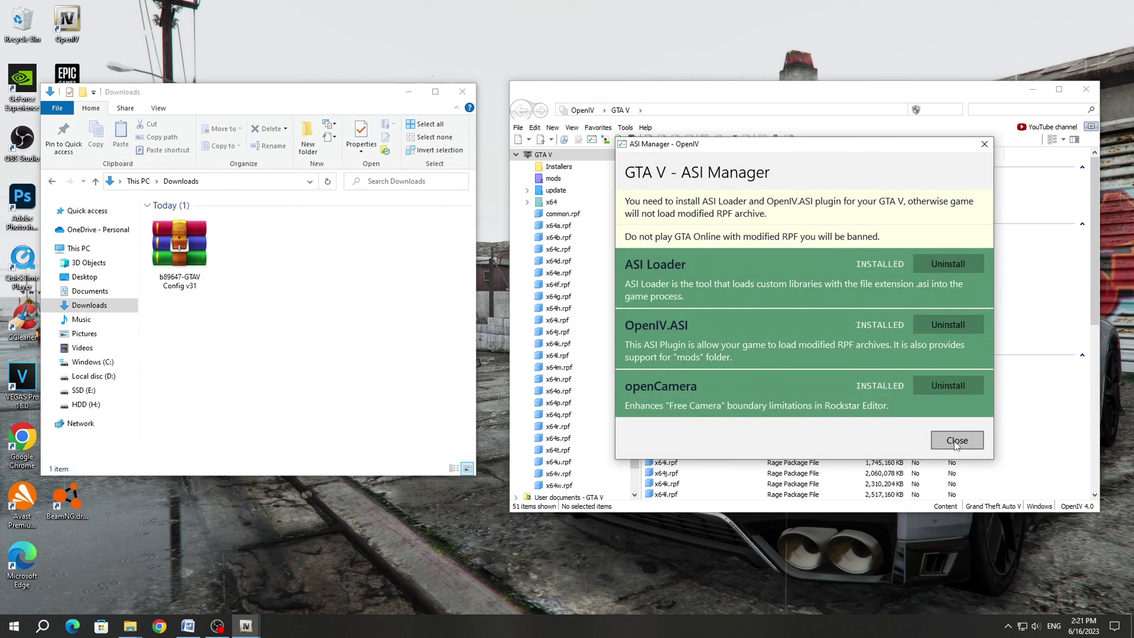
pyautogui.click(957, 441)
pyautogui.click(199, 271)
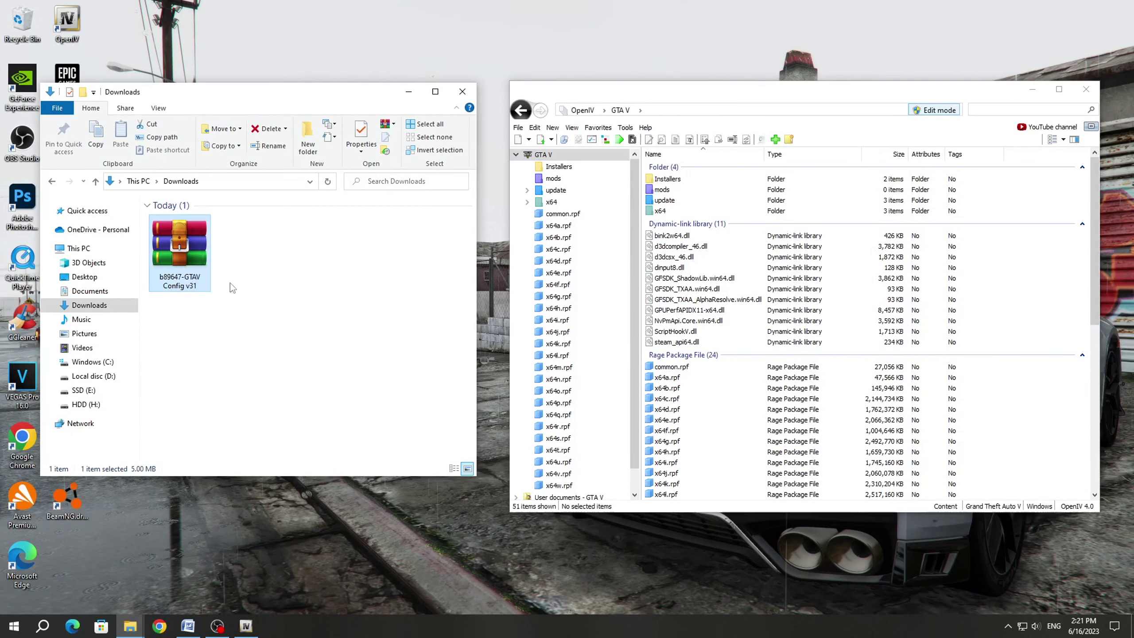
# Open the GTAV Config archive in WinRAR and look at its config v31 folder
pyautogui.doubleClick(188, 270)
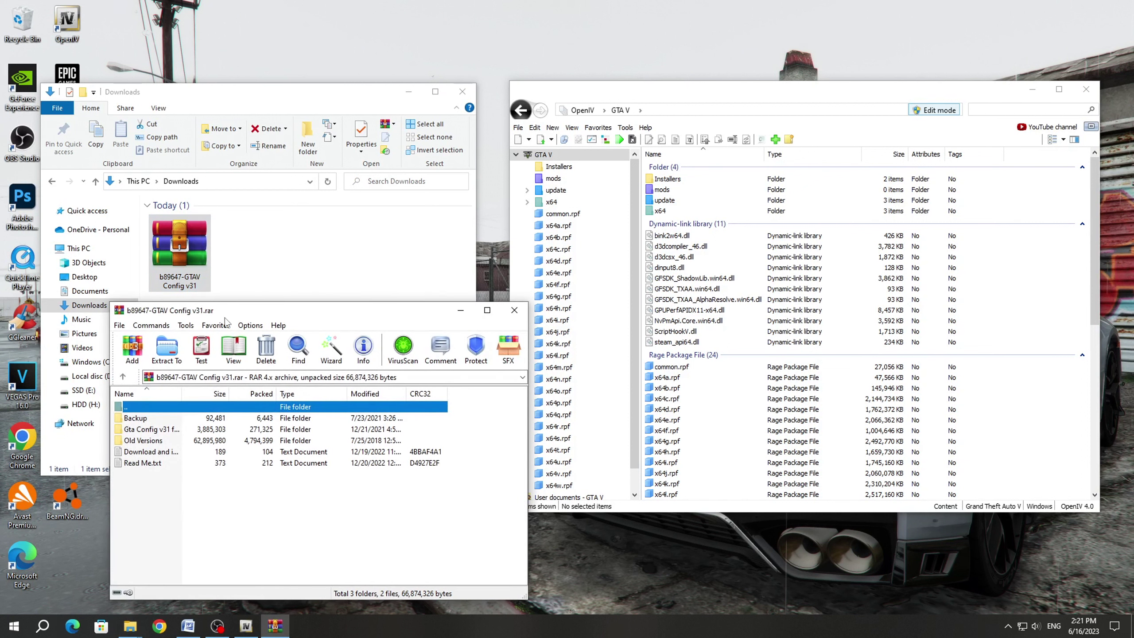
pyautogui.click(723, 355)
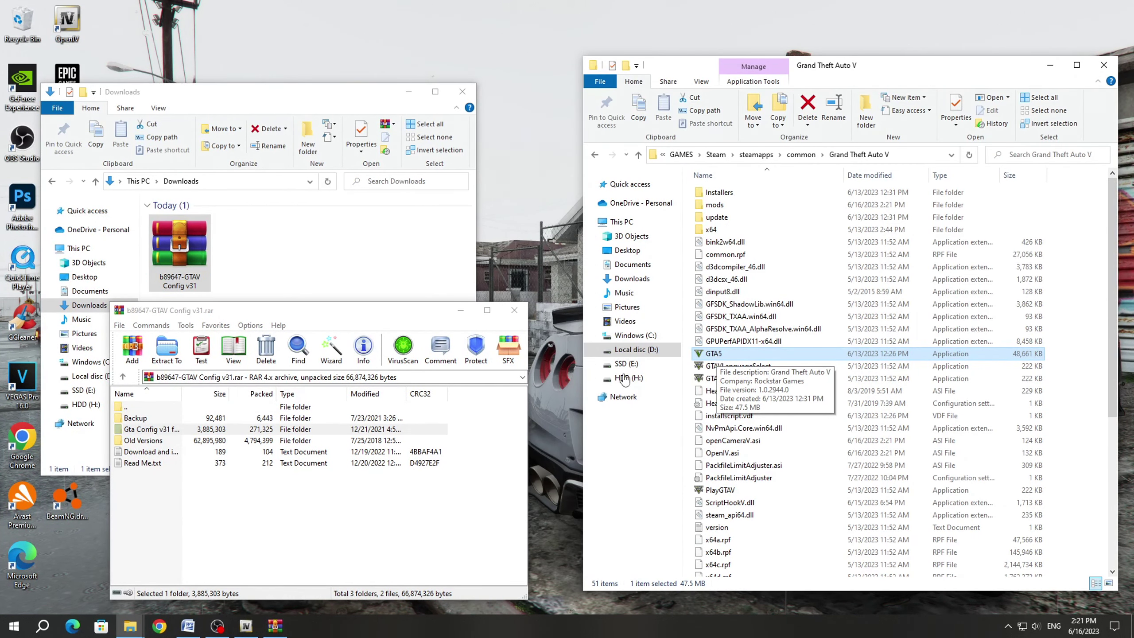
pyautogui.click(166, 430)
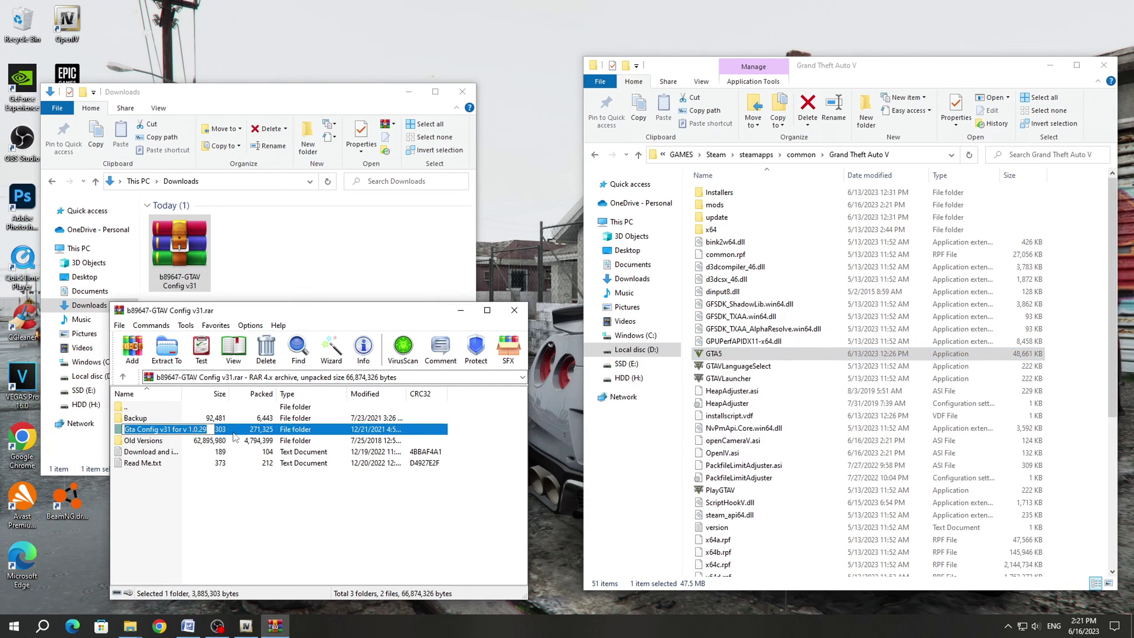
pyautogui.press('Escape')
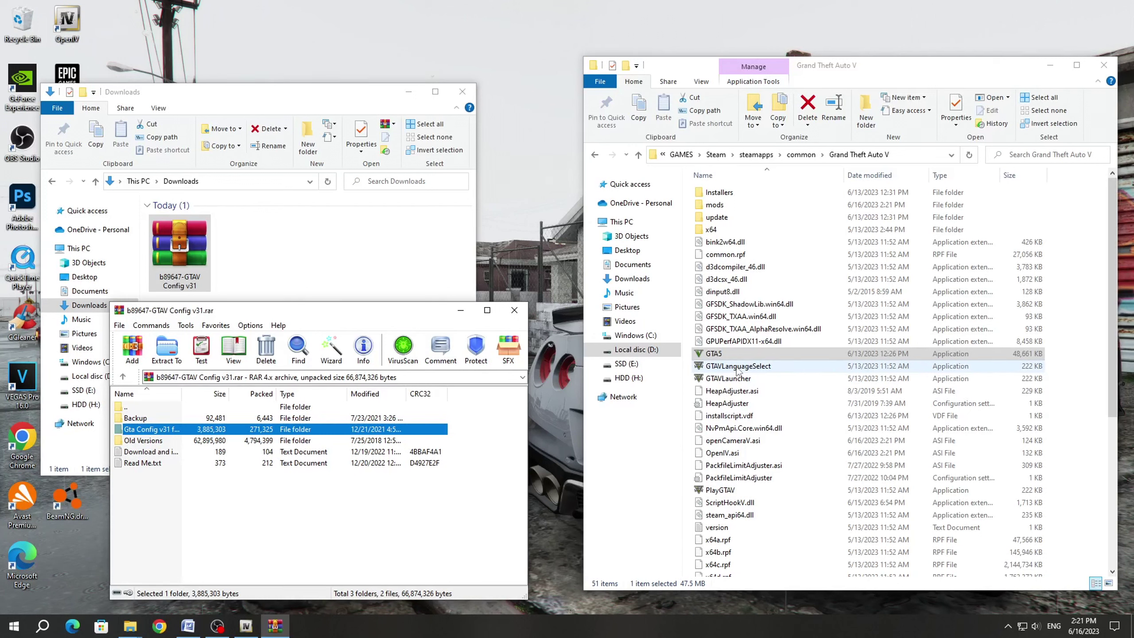
# Check GTA5.exe's version in the game folder, then select the config v31 and Old Versions folders
pyautogui.click(1058, 355)
pyautogui.click(715, 355)
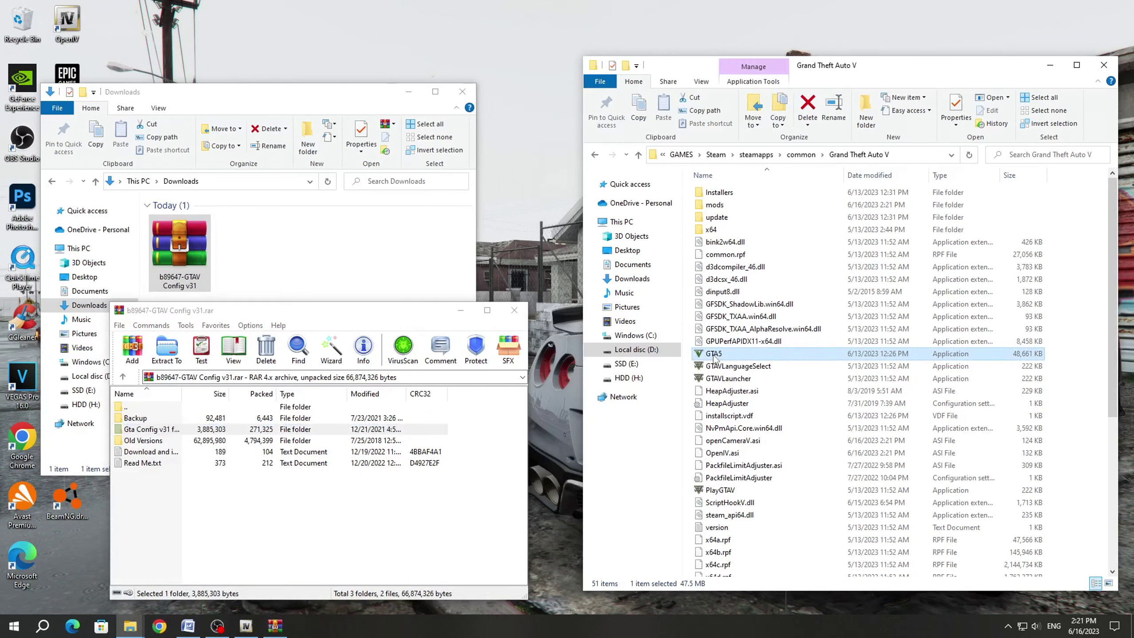
pyautogui.moveTo(714, 354)
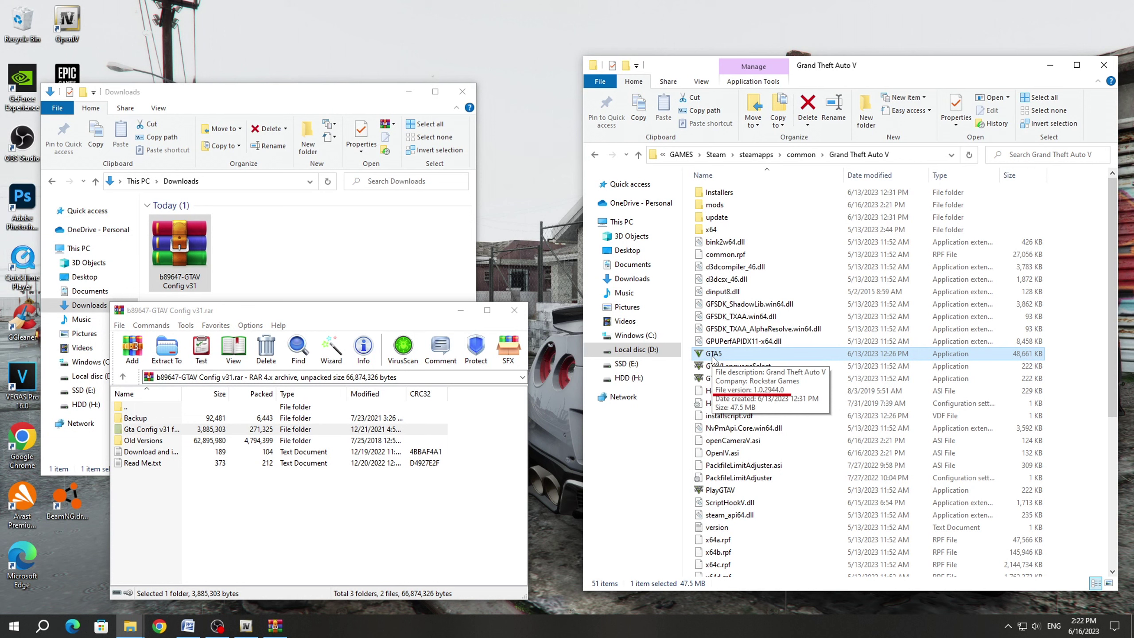
pyautogui.click(149, 431)
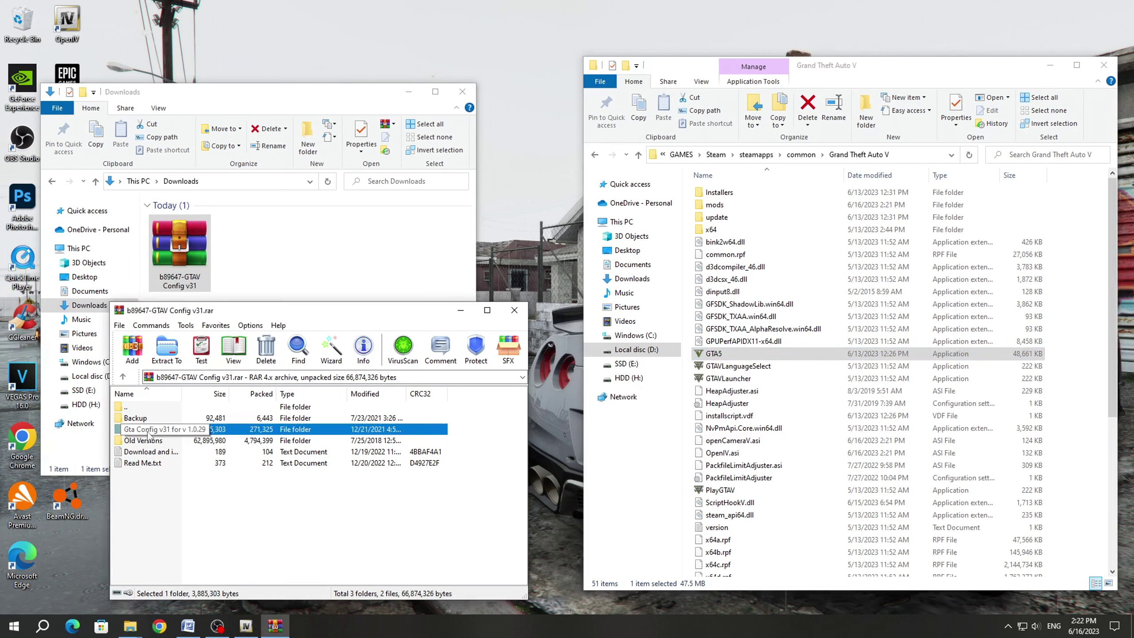
pyautogui.click(153, 444)
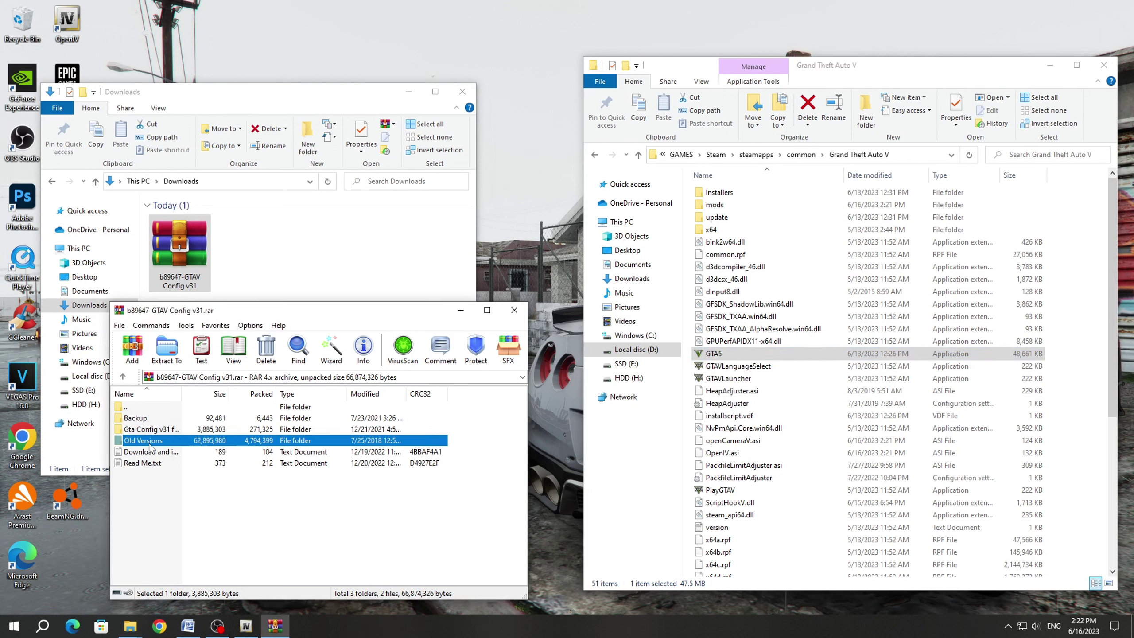
# Browse the Old Versions folder and return to the archive's top level
pyautogui.doubleClick(152, 443)
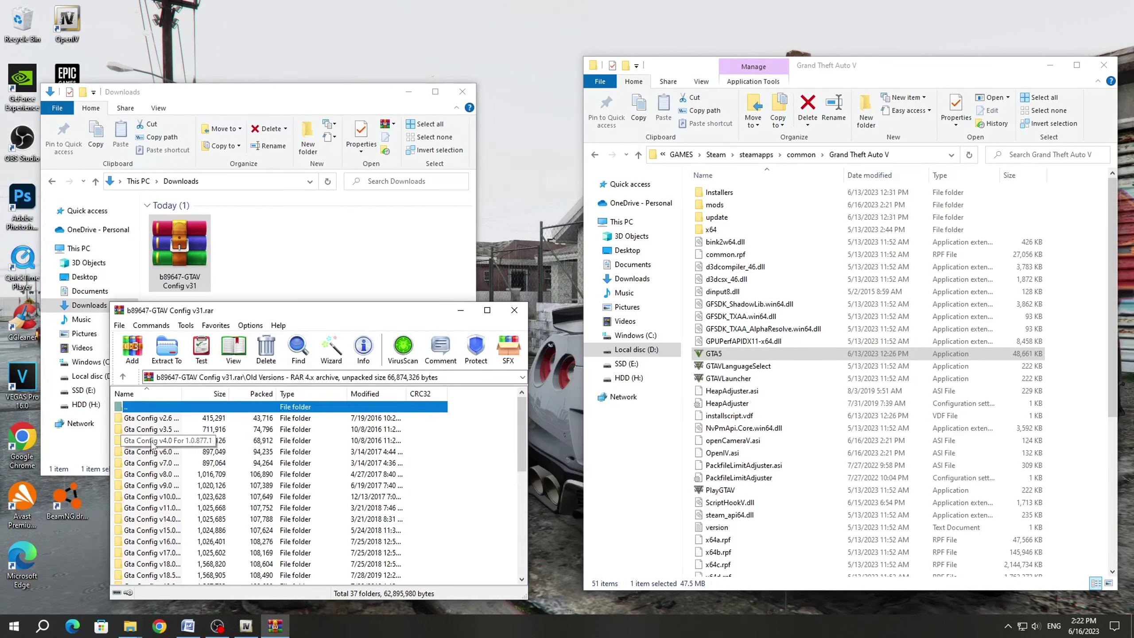
pyautogui.scroll(-3, 150, 445)
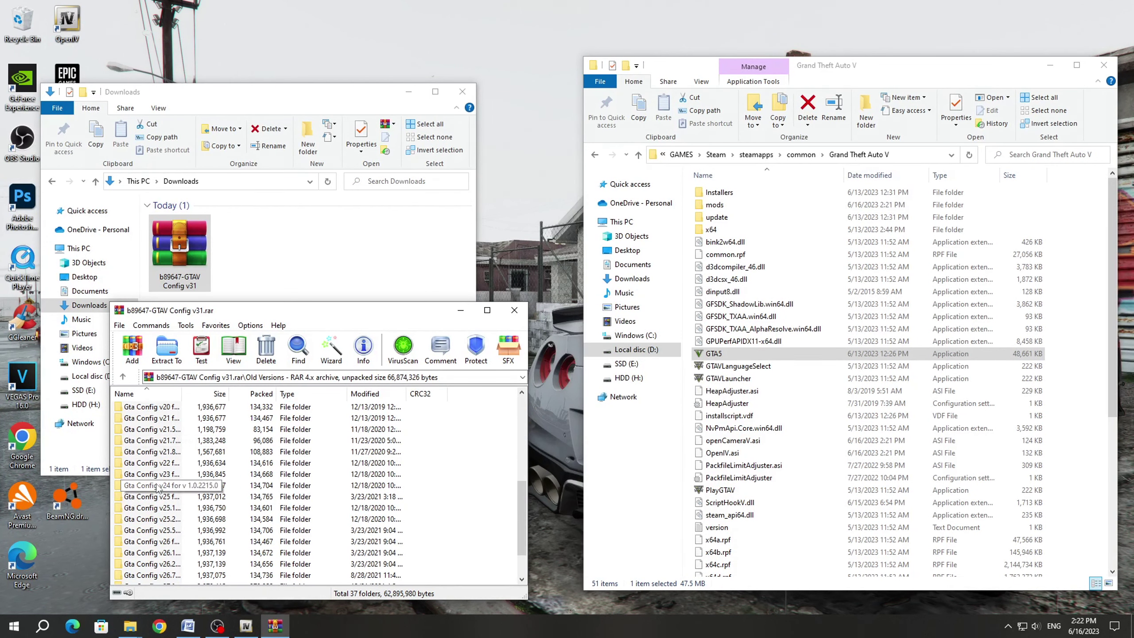
pyautogui.press('BackSpace')
pyautogui.click(199, 480)
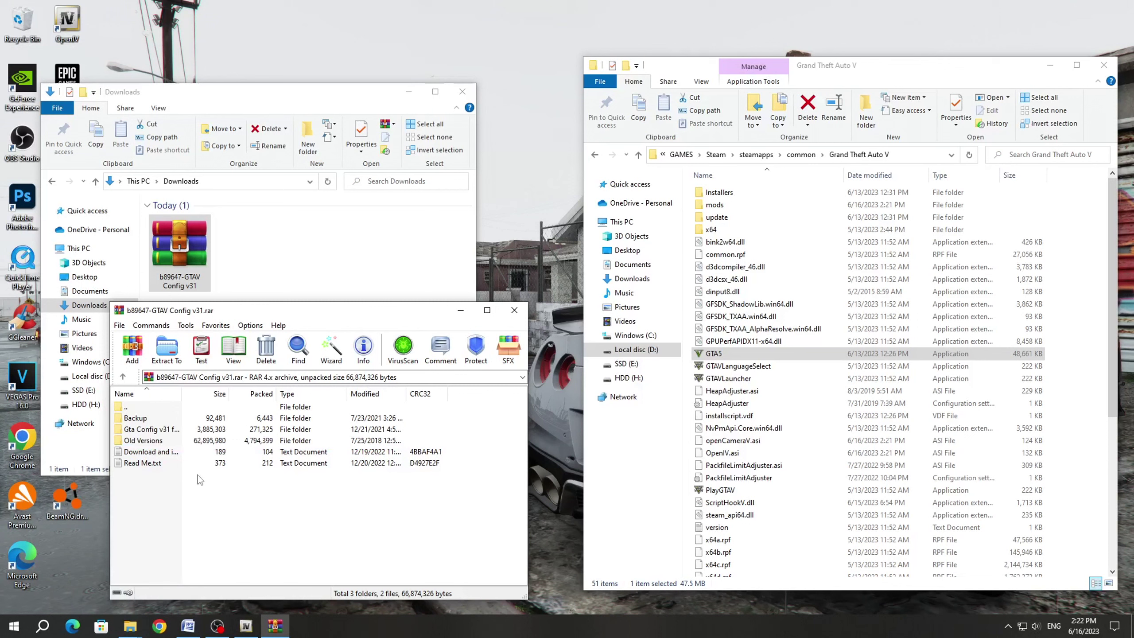
pyautogui.click(709, 354)
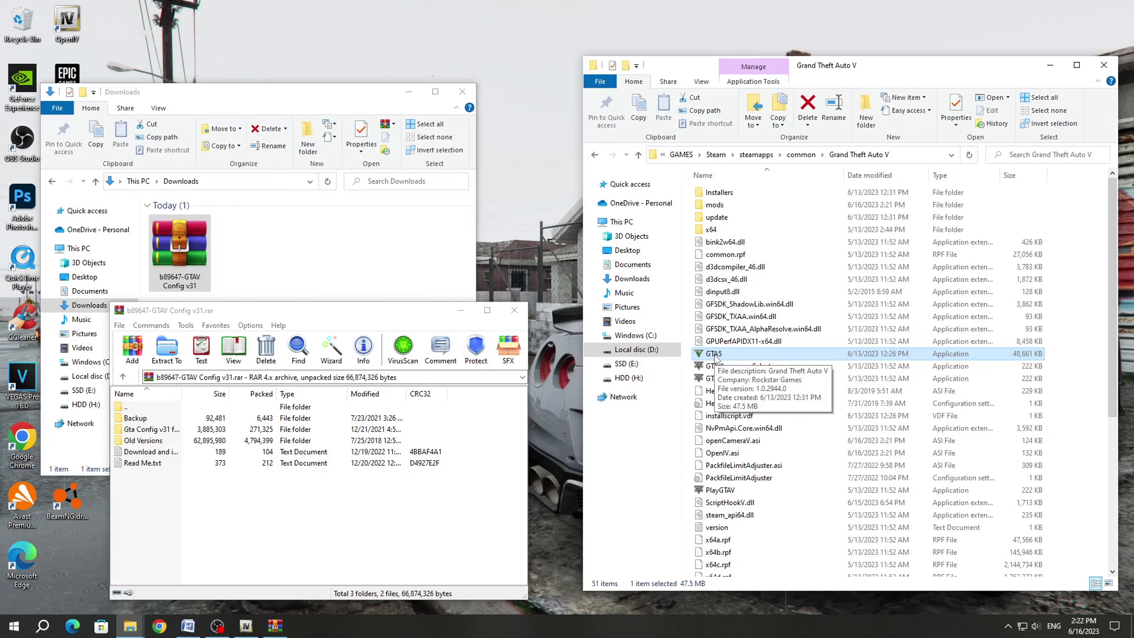
# Open Gta Config v31 > Stock Traffic (Means Gta base) and select gameconfig.xml
pyautogui.click(146, 430)
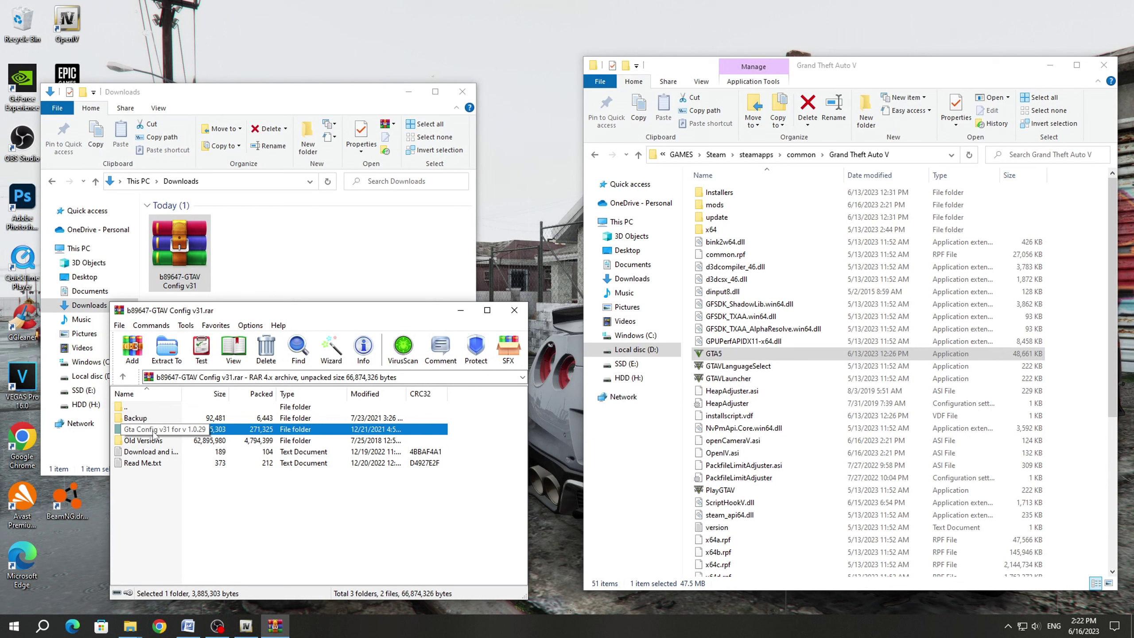
pyautogui.doubleClick(157, 431)
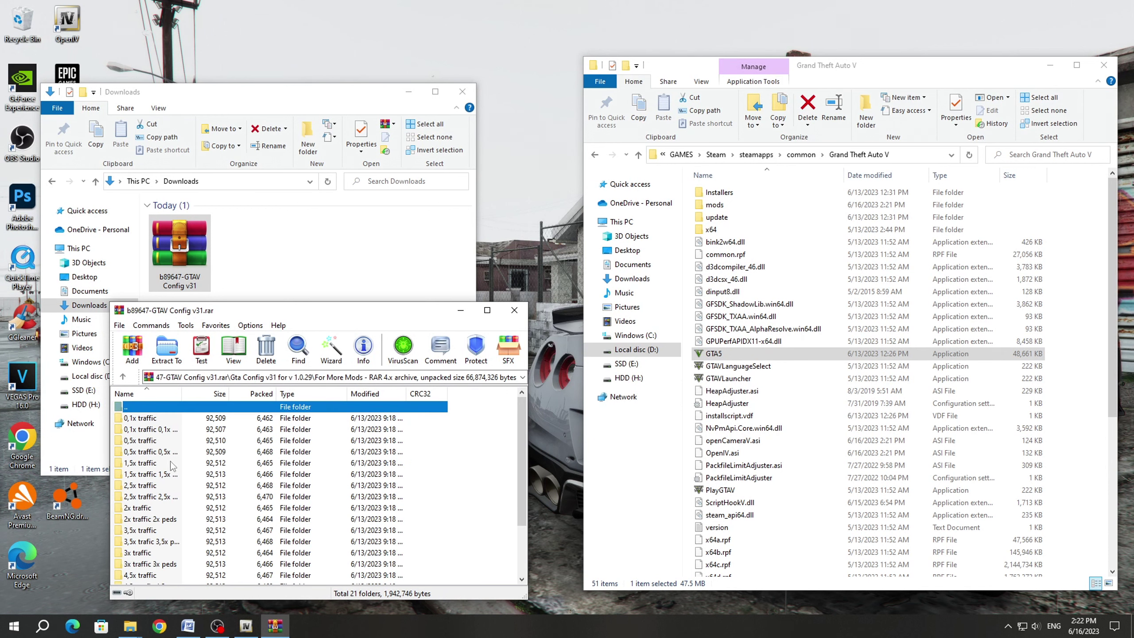
pyautogui.scroll(-2, 171, 467)
pyautogui.doubleClick(147, 576)
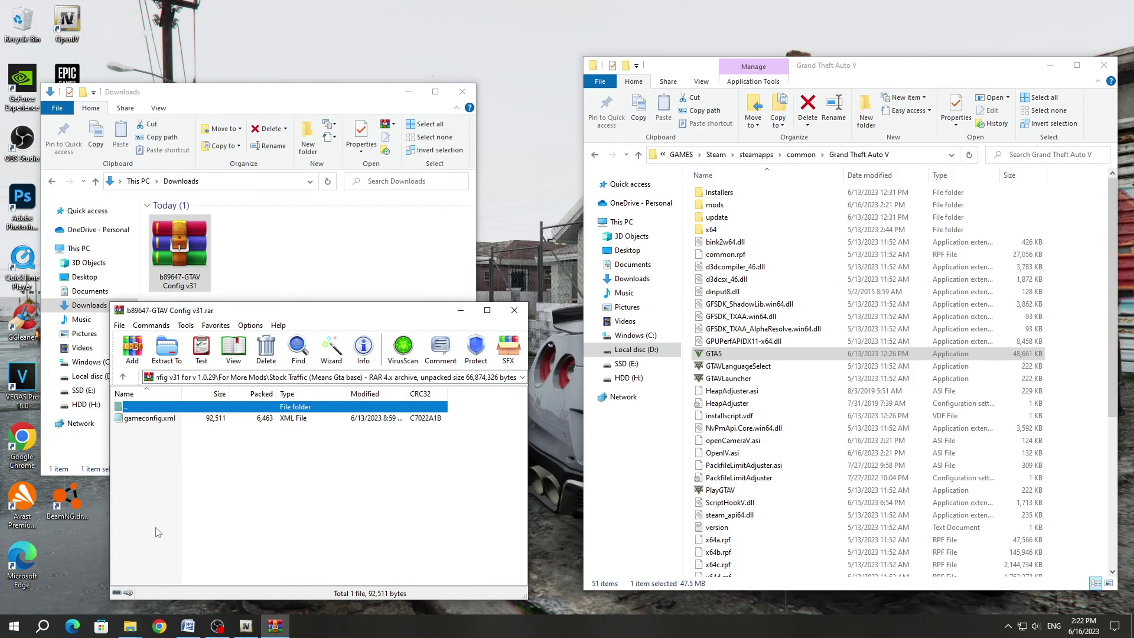
pyautogui.click(165, 423)
# In OpenIV, open update\update.rpf and copy it into the mods folder
pyautogui.click(236, 467)
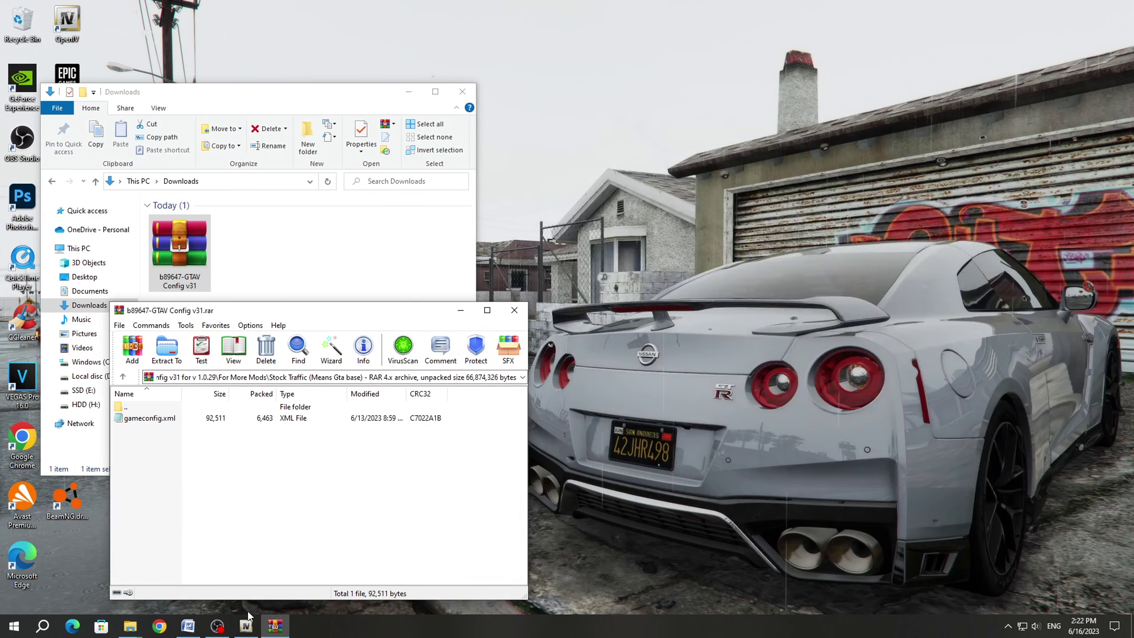
pyautogui.click(245, 627)
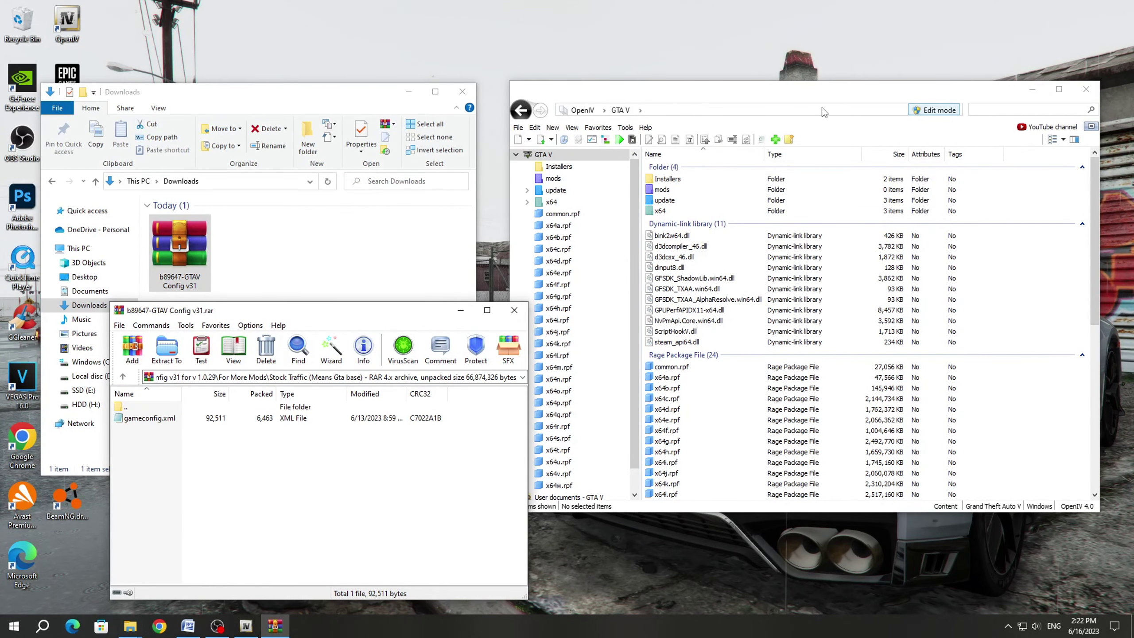
pyautogui.click(668, 202)
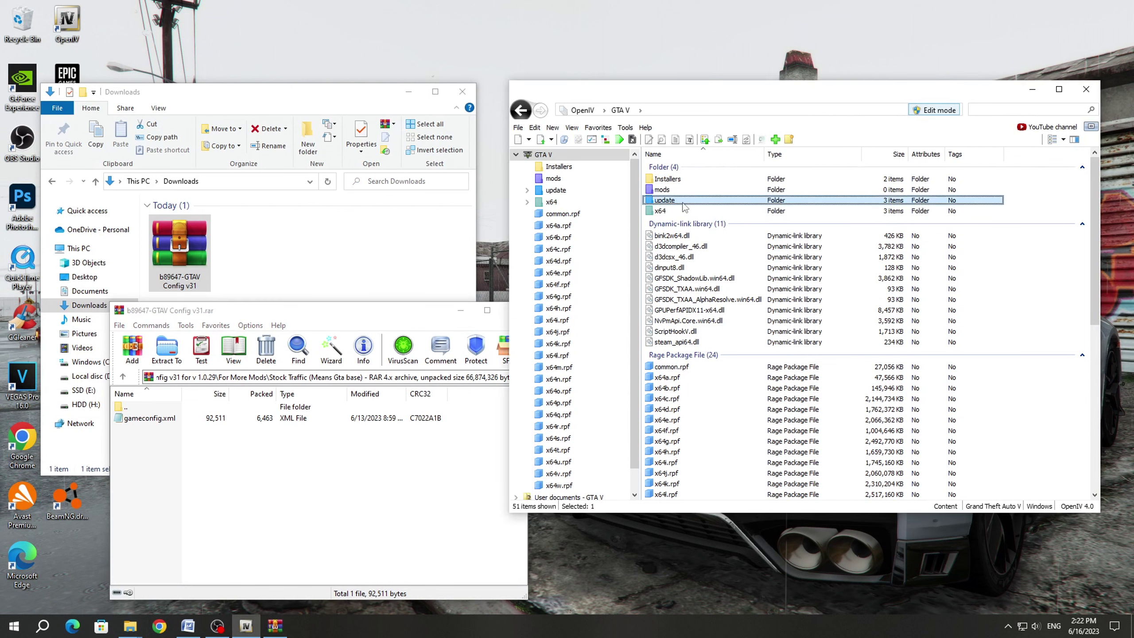
pyautogui.doubleClick(678, 204)
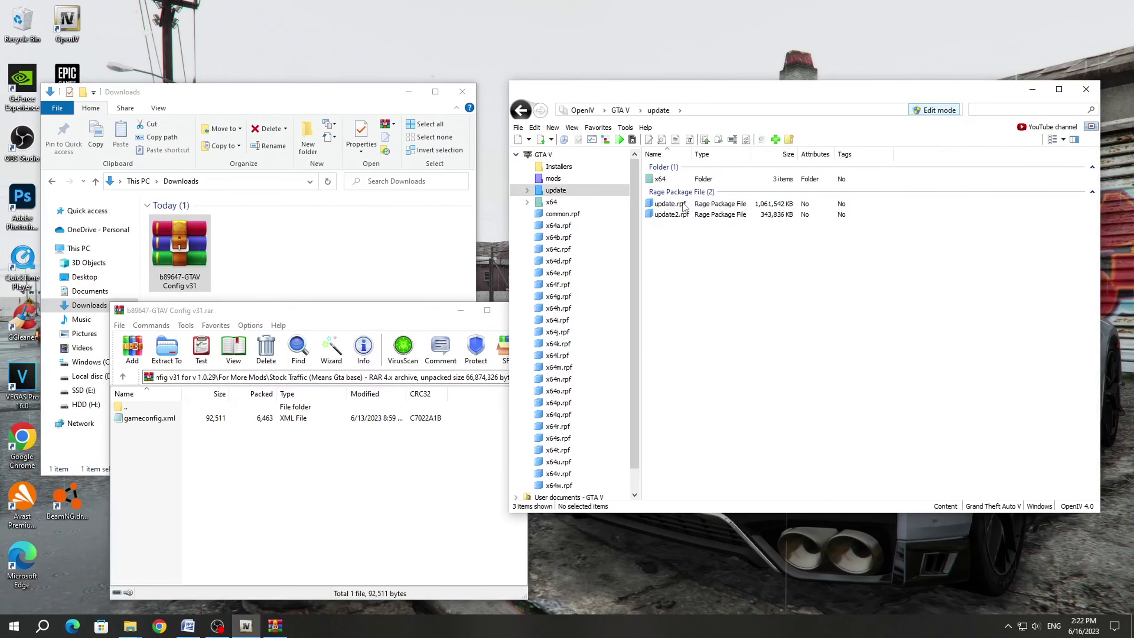
pyautogui.doubleClick(706, 209)
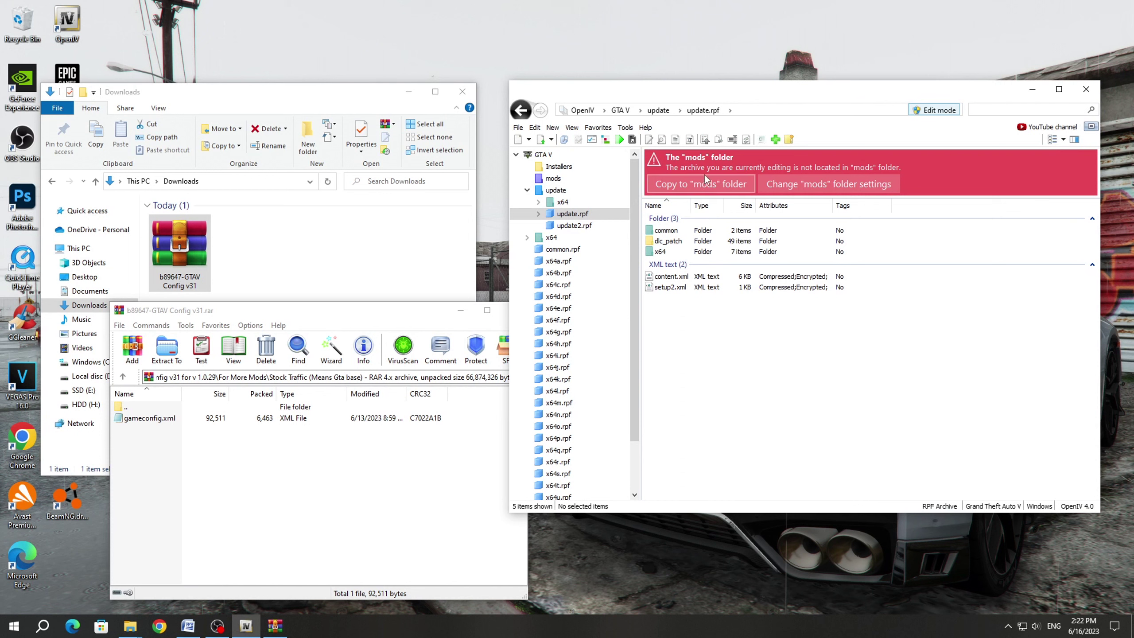
pyautogui.click(687, 184)
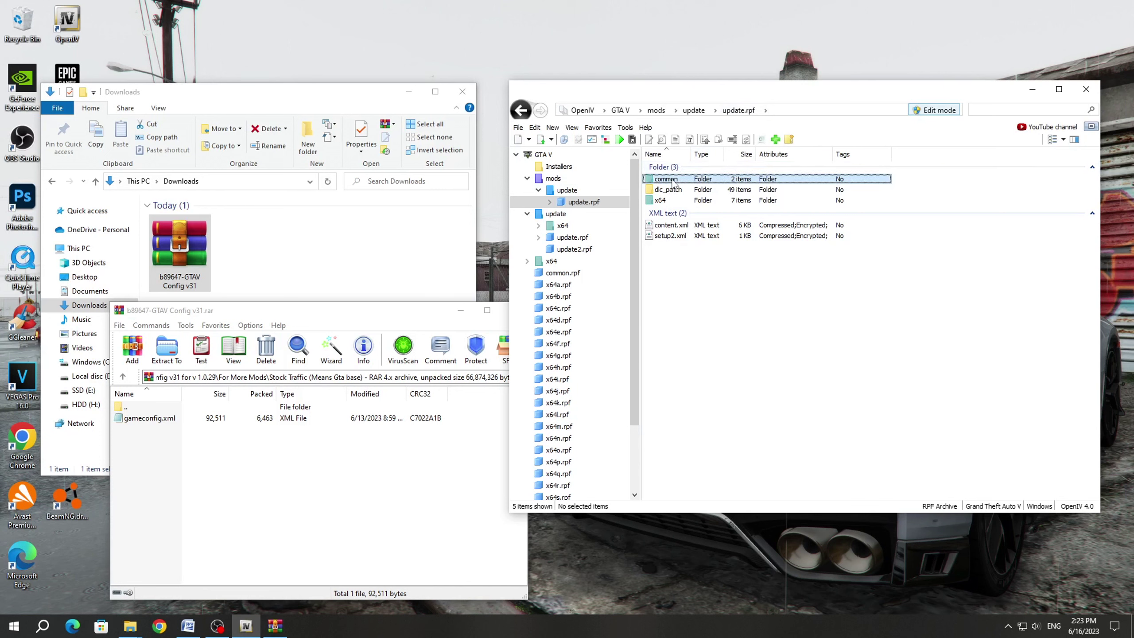
# Drag gameconfig.xml from WinRAR into update.rpf's common\data folder and close the archive
pyautogui.doubleClick(685, 183)
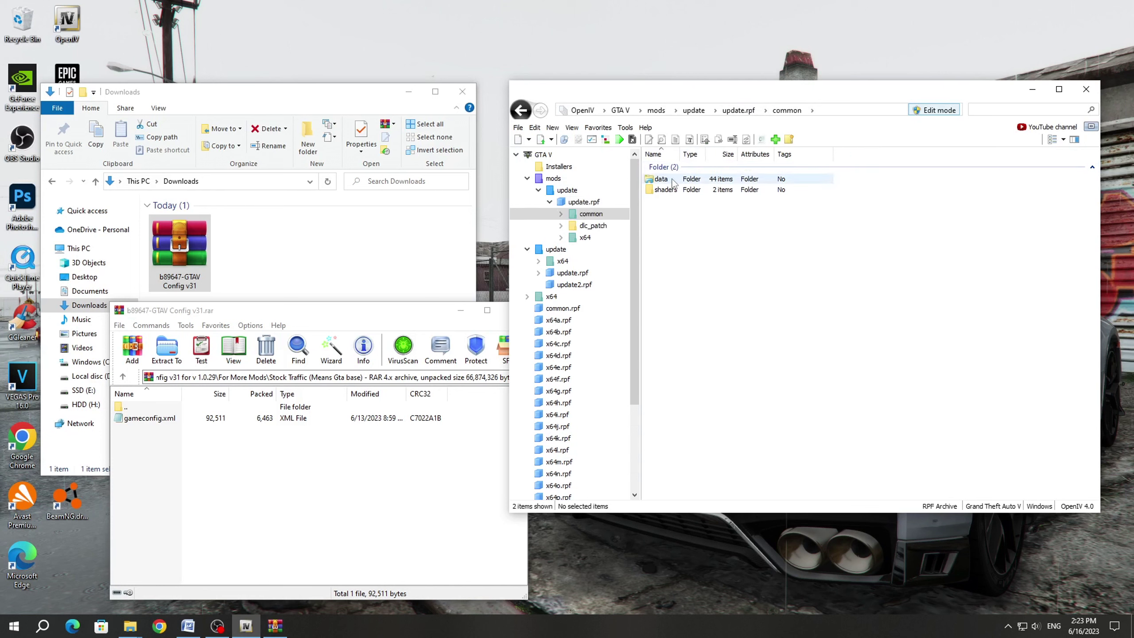
pyautogui.doubleClick(681, 183)
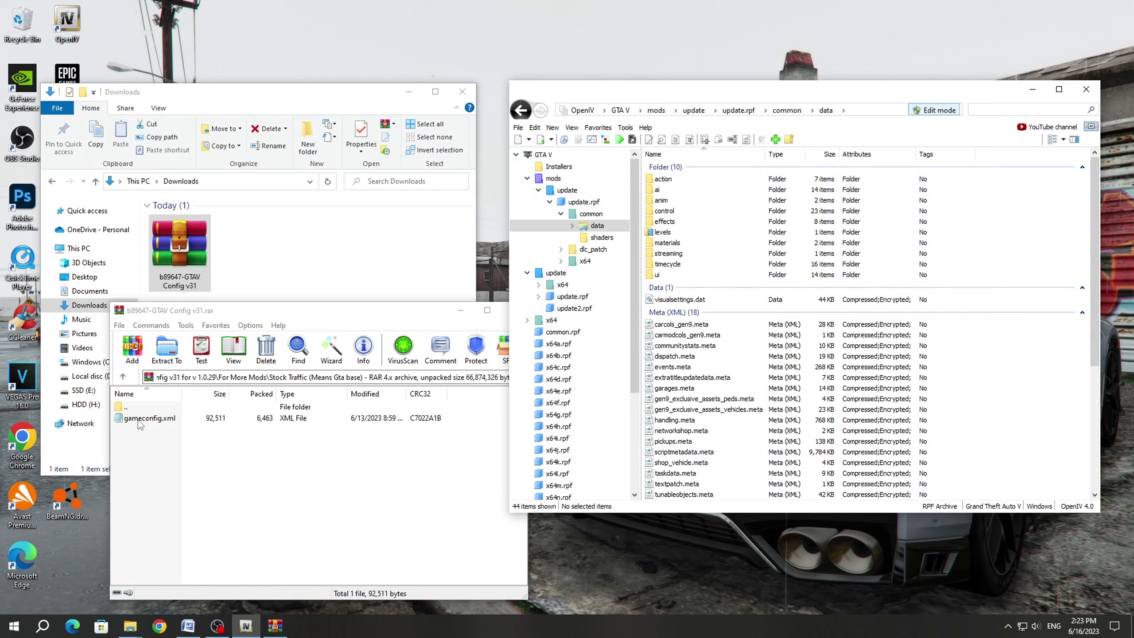
pyautogui.moveTo(138, 423); pyautogui.dragTo(146, 421)
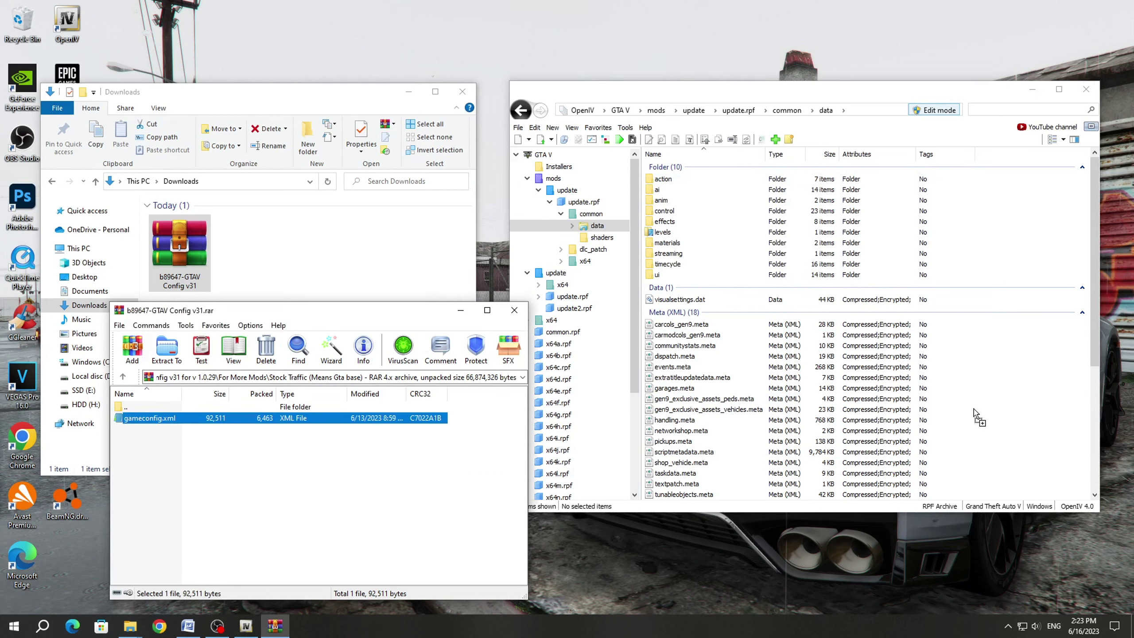
pyautogui.moveTo(984, 402); pyautogui.dragTo(983, 395)
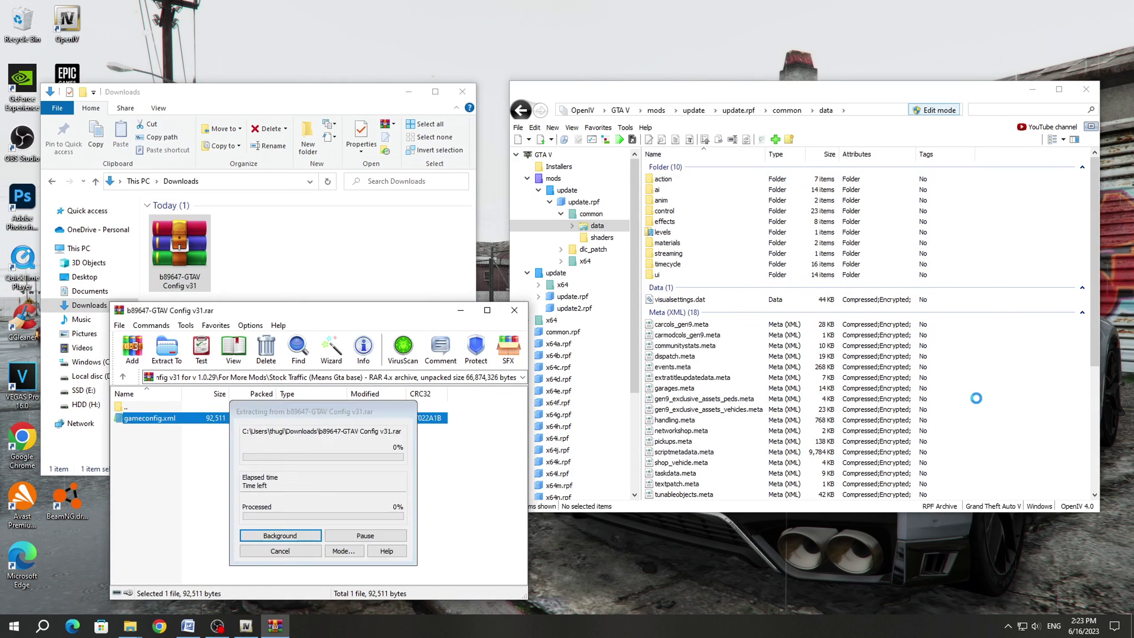
pyautogui.click(483, 425)
pyautogui.click(516, 312)
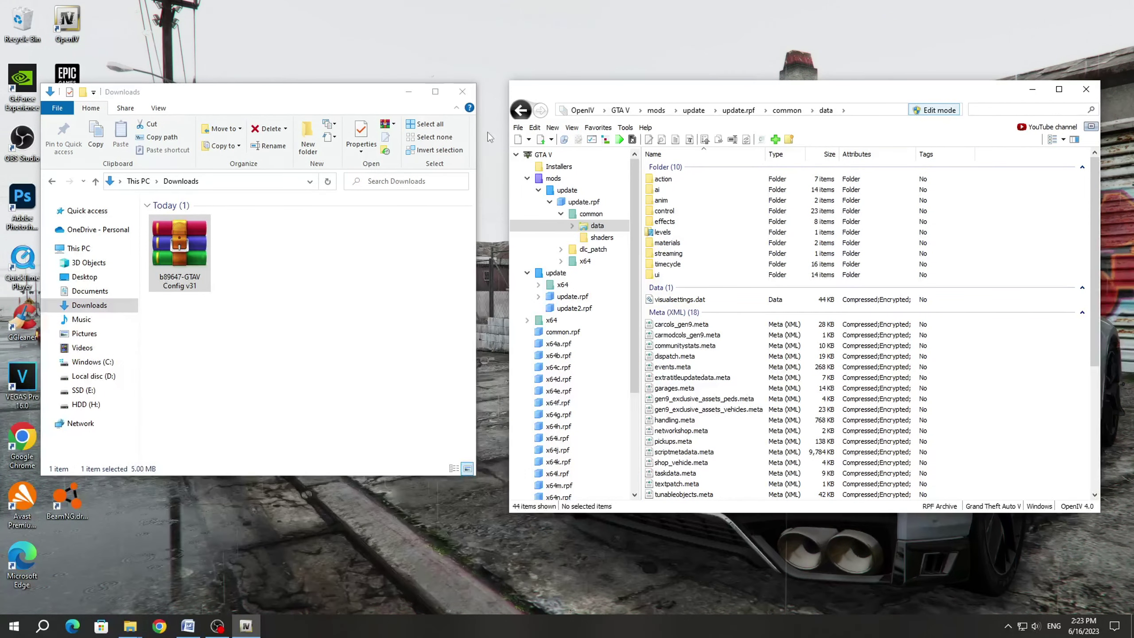
# Switch off Edit mode and close OpenIV
pyautogui.click(946, 109)
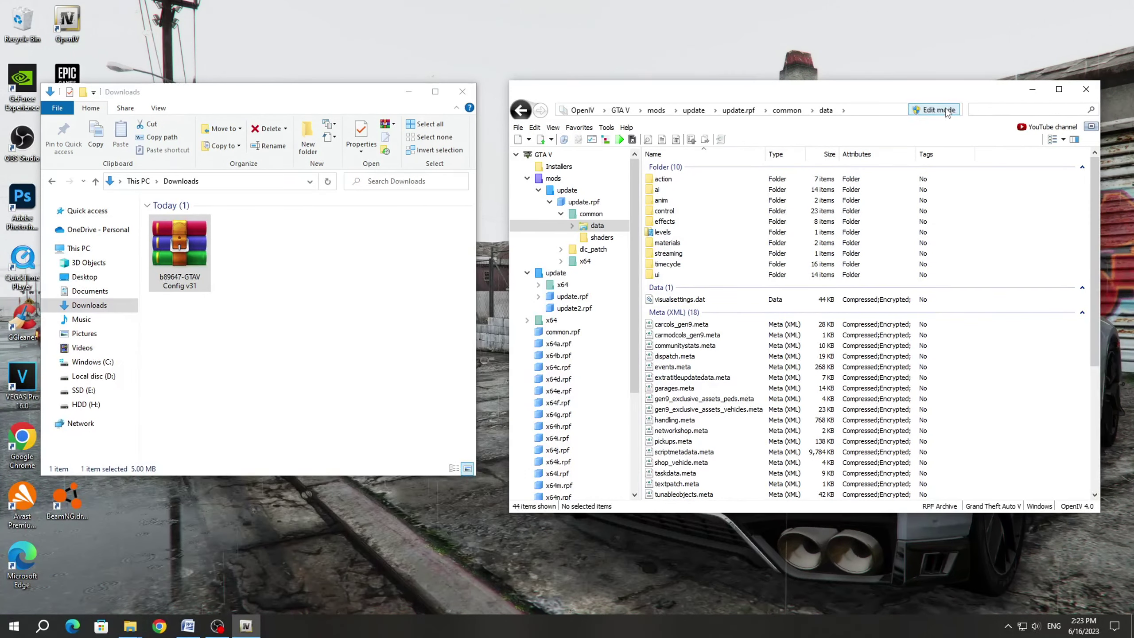
pyautogui.click(1090, 92)
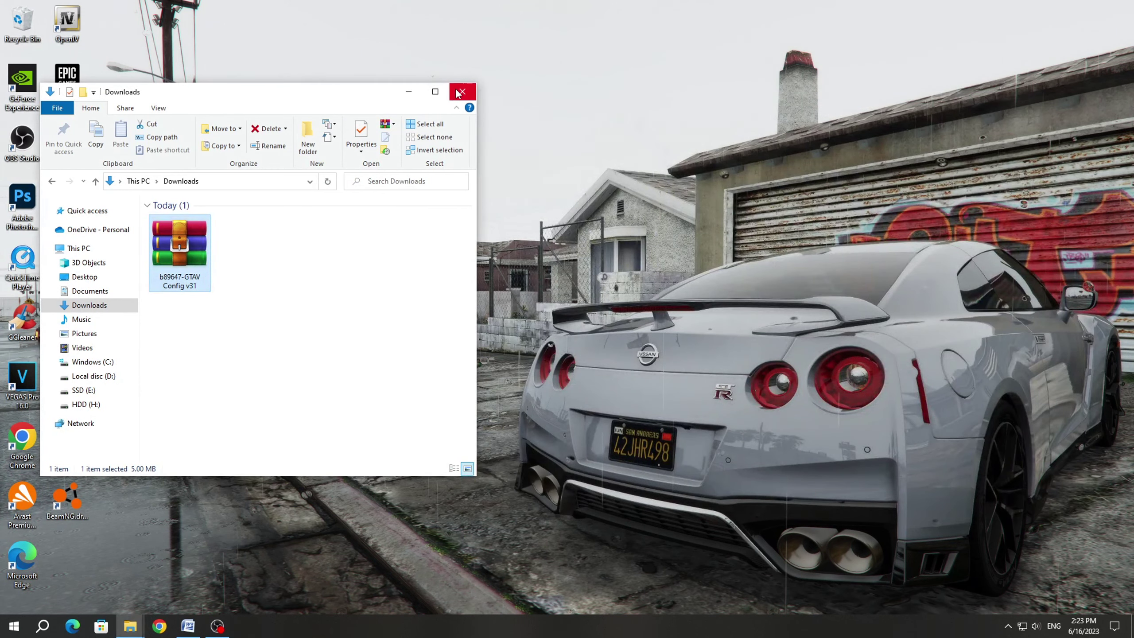
# Enter the parking lot in GTA V and spawn the saved Huracan from the Saved Vehicles menu
pyautogui.click(460, 91)
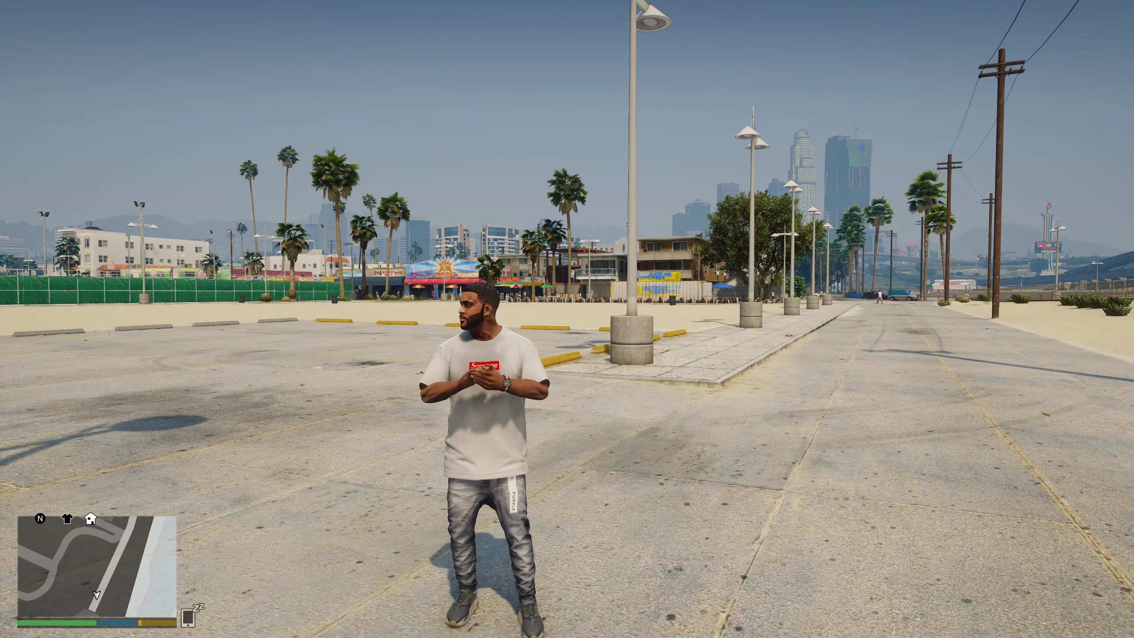
pyautogui.press('w')
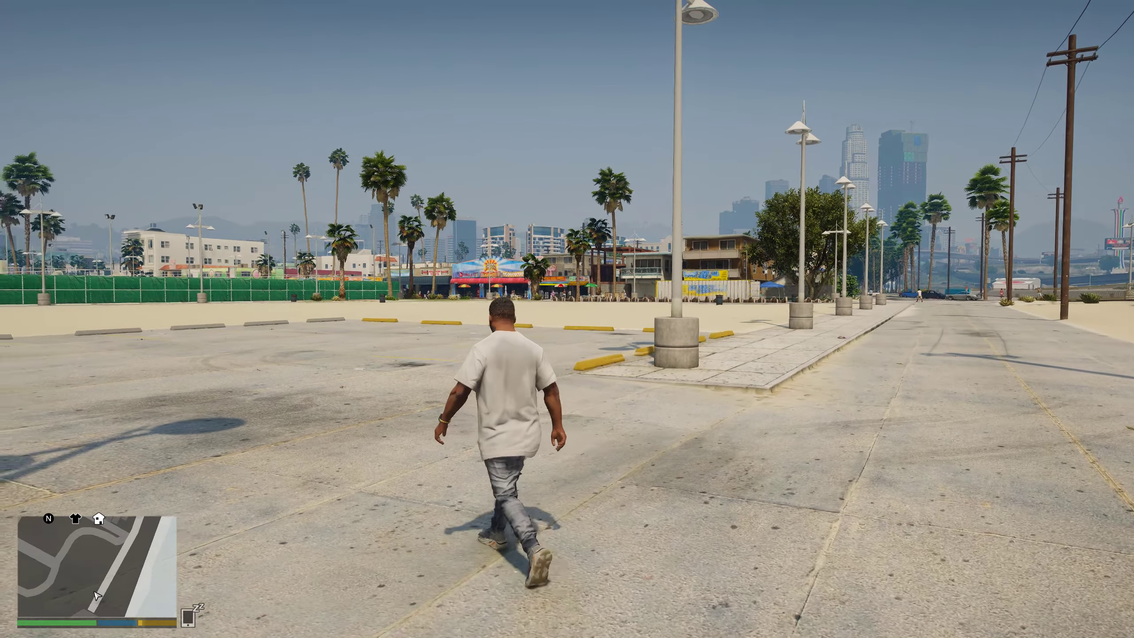
pyautogui.press('F4')
pyautogui.press('Return')
pyautogui.press('Return')
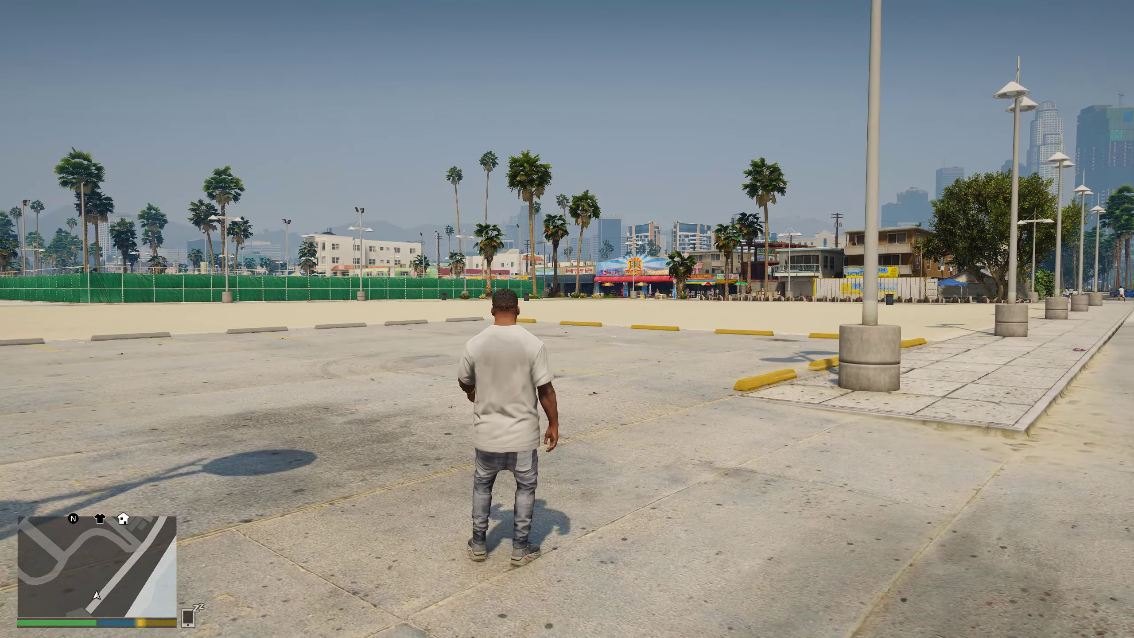
pyautogui.press('BackSpace')
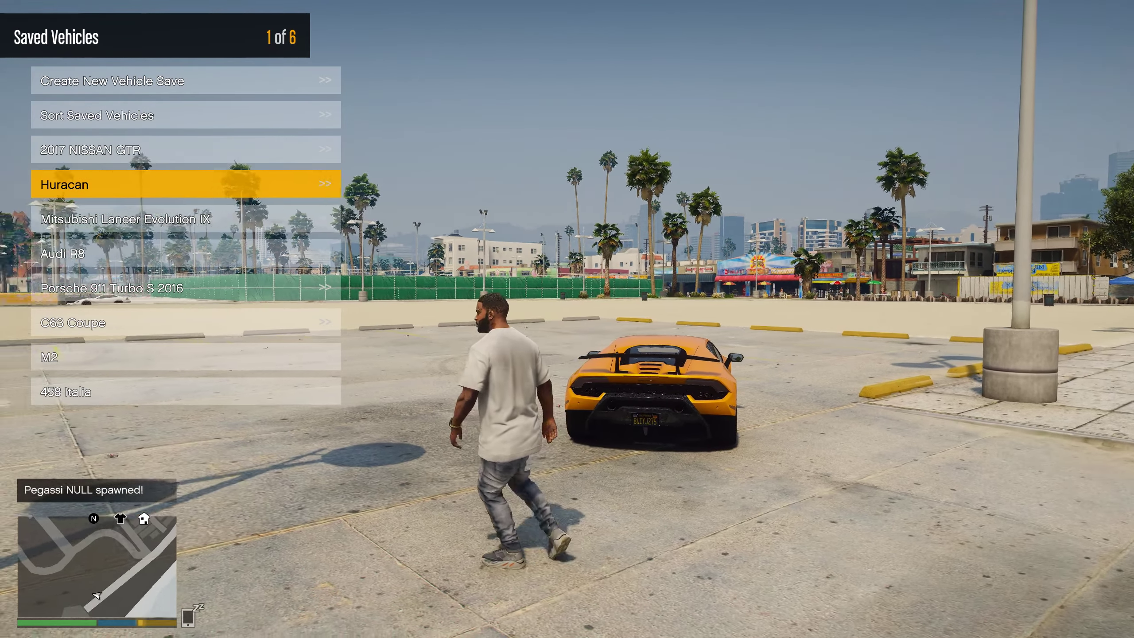
# Spawn the 2017 NISSAN GTR from the Saved Vehicles list beside the Huracan
pyautogui.press('Down')
pyautogui.press('Down')
pyautogui.press('Up')
pyautogui.press('Up')
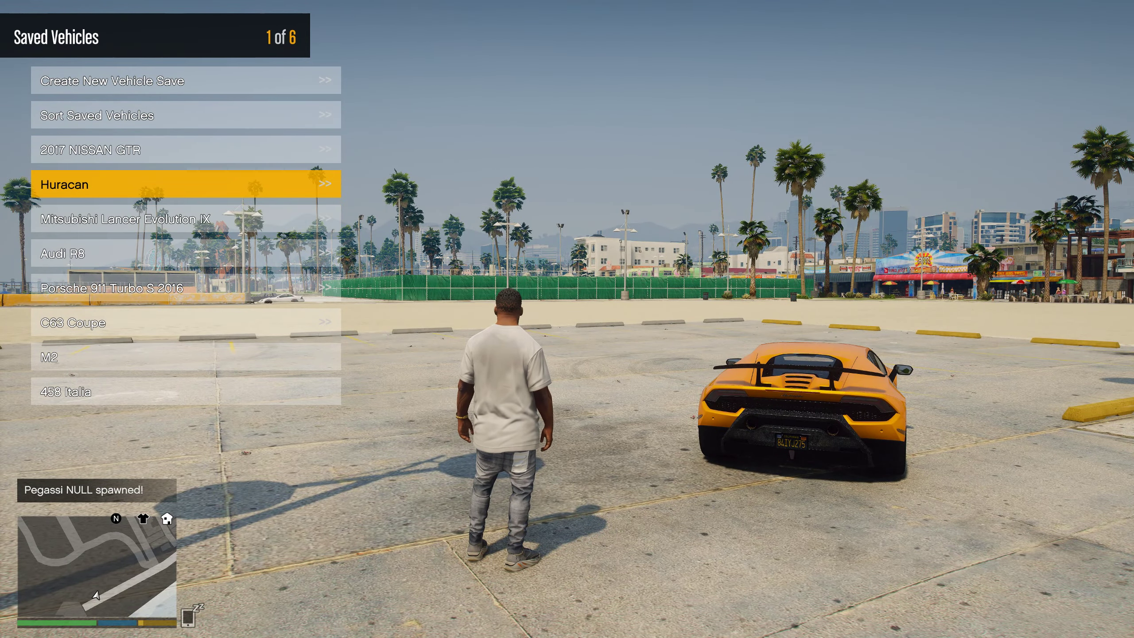
pyautogui.press('Up')
pyautogui.press('Return')
pyautogui.press('Return')
pyautogui.press('BackSpace')
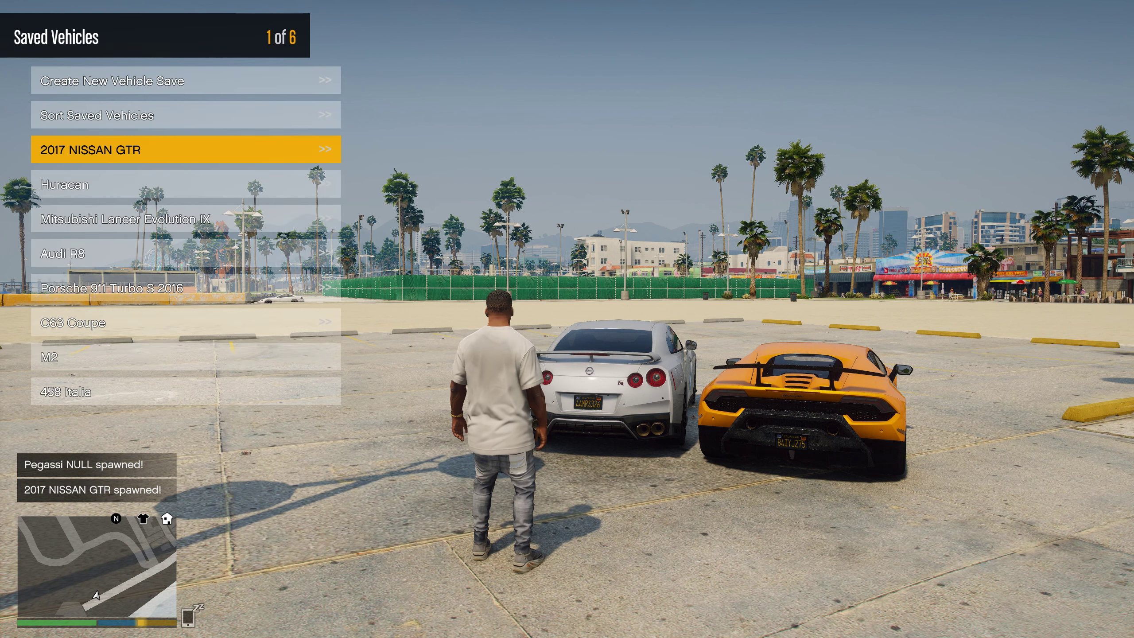